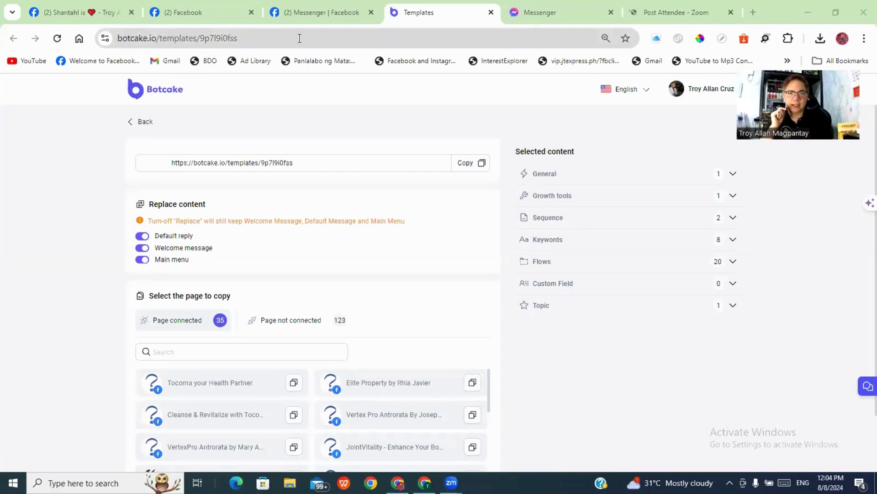
Step: Open the shared Botcake template from the Messenger chat and copy it to the connected Vertex Pro Antrorata page beside Cleanse & Revitalize
click(312, 15)
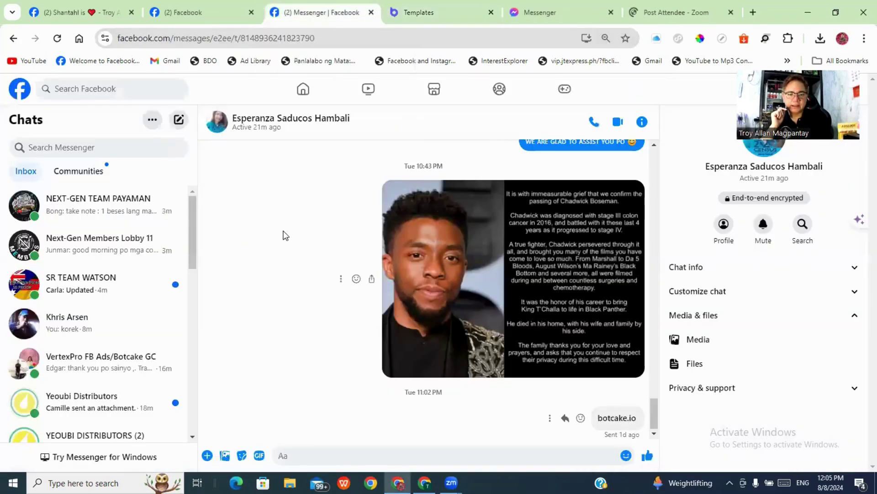
click(611, 418)
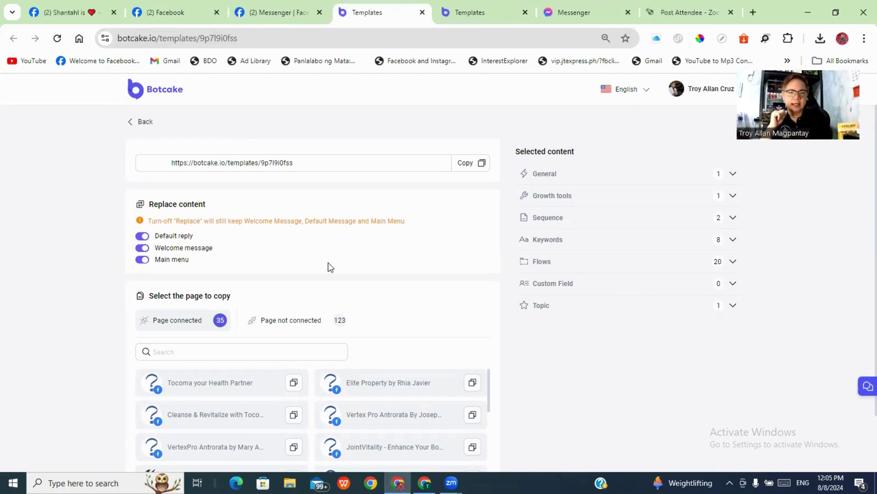
scroll(328, 262, down, 1)
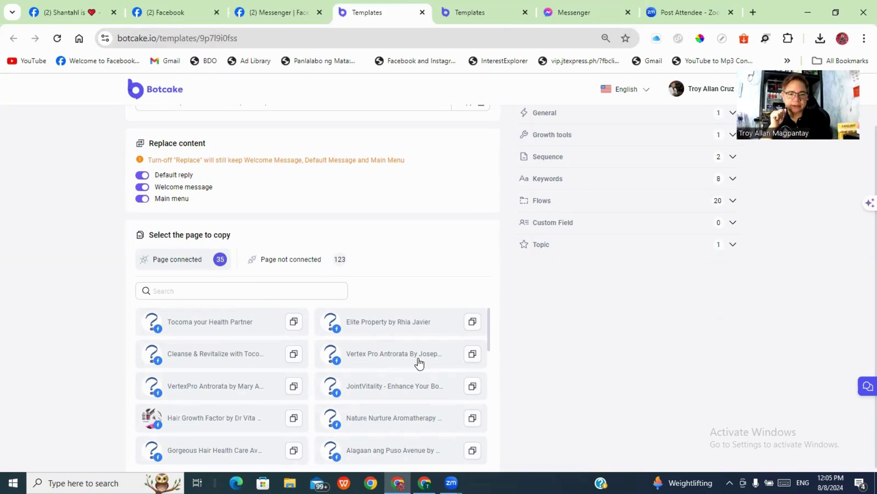
click(469, 359)
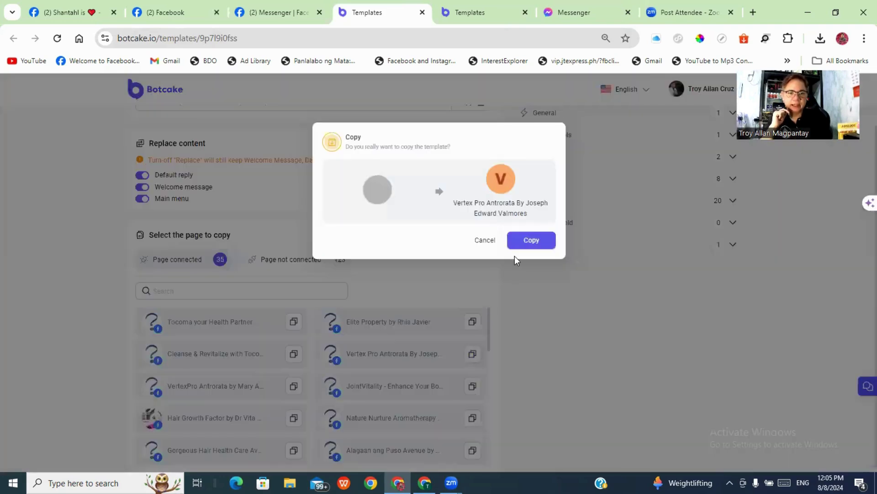
click(531, 241)
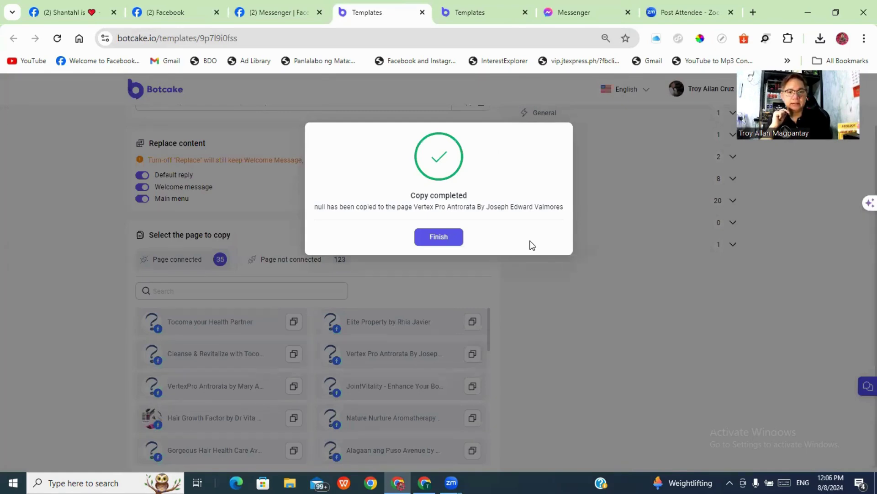
click(453, 245)
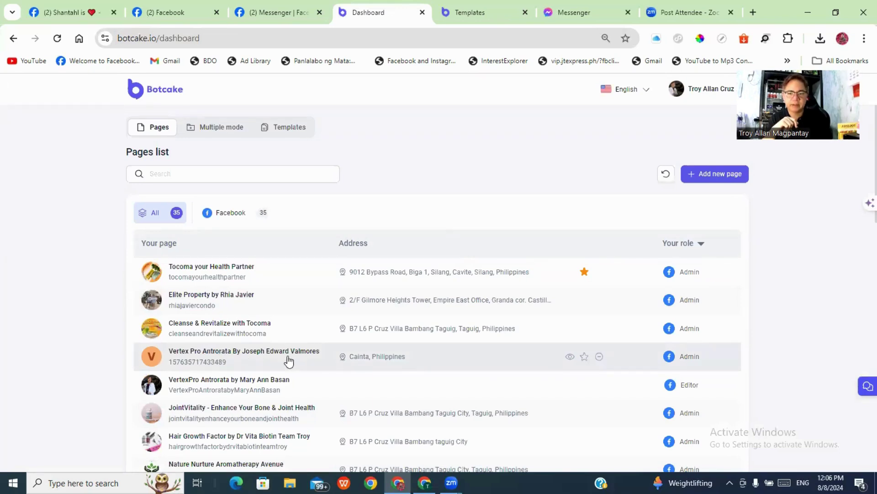
Step: Open the customer tag settings of the Vertex Pro Antrorata page located in Cainta, Philippines
click(272, 357)
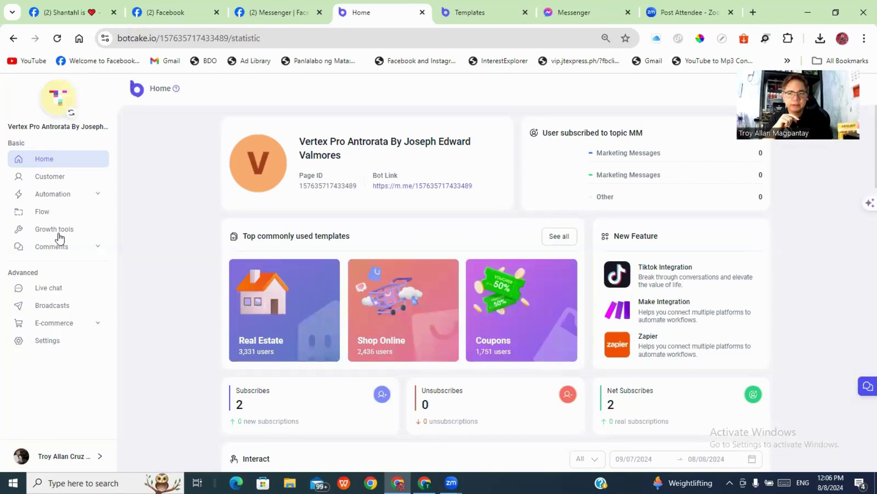
click(44, 343)
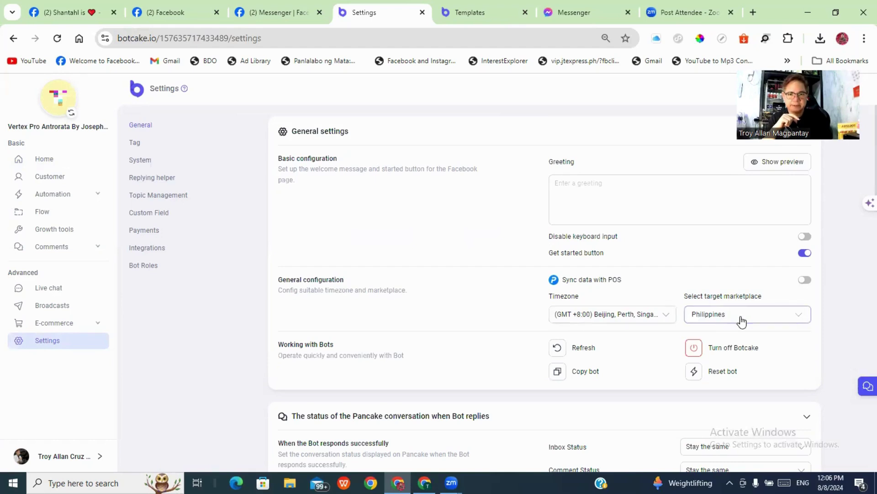
click(135, 143)
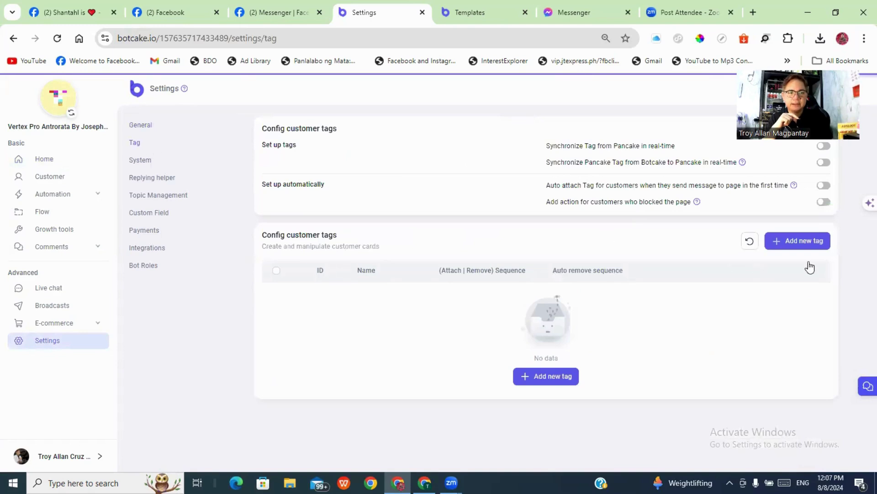
Step: Add a customer tag named New with New Customer as its attach/remove sequence, and save it
click(796, 249)
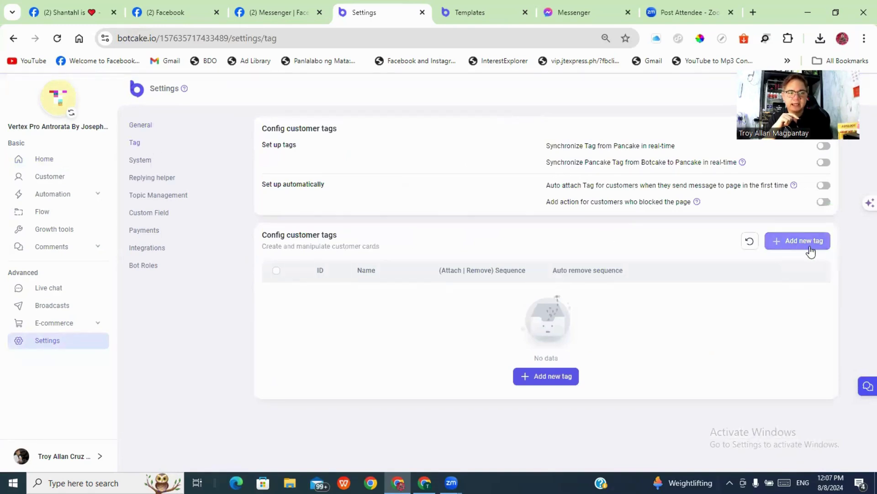
click(808, 246)
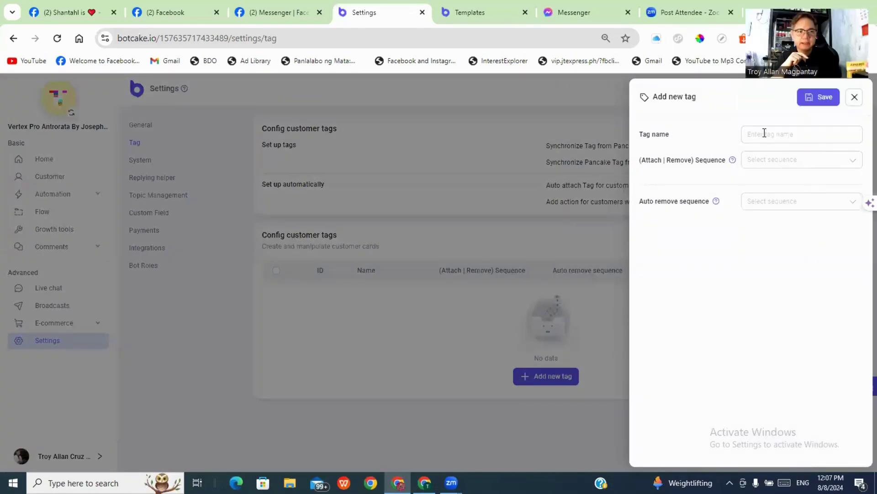
click(782, 137)
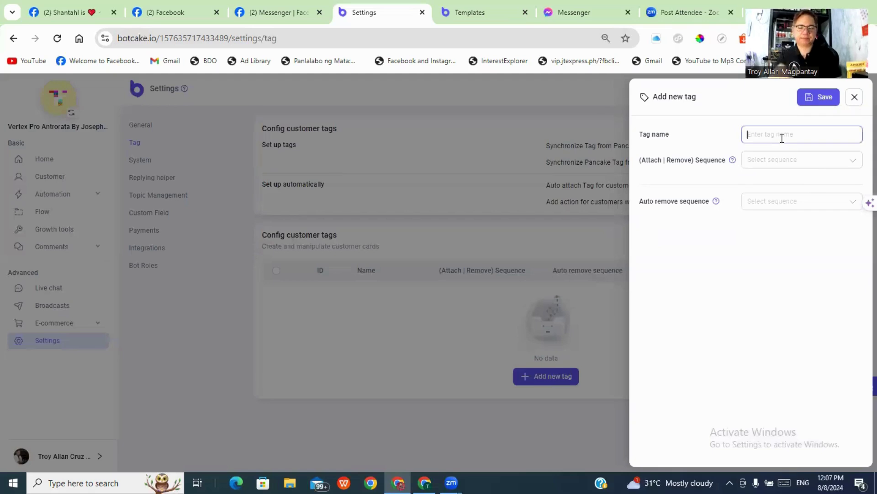
text(New)
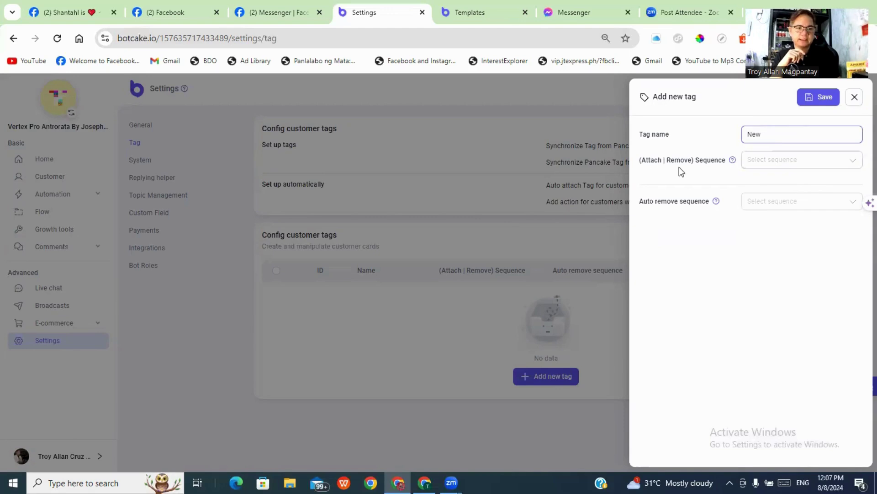
click(772, 165)
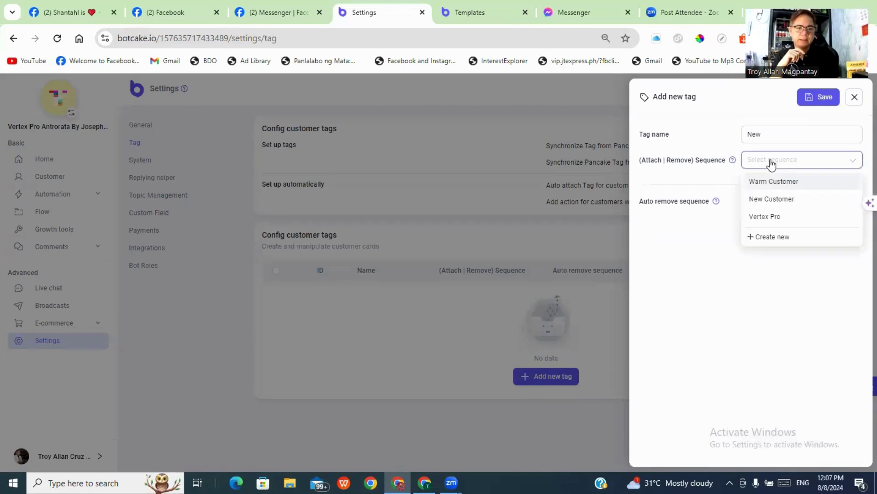
click(774, 202)
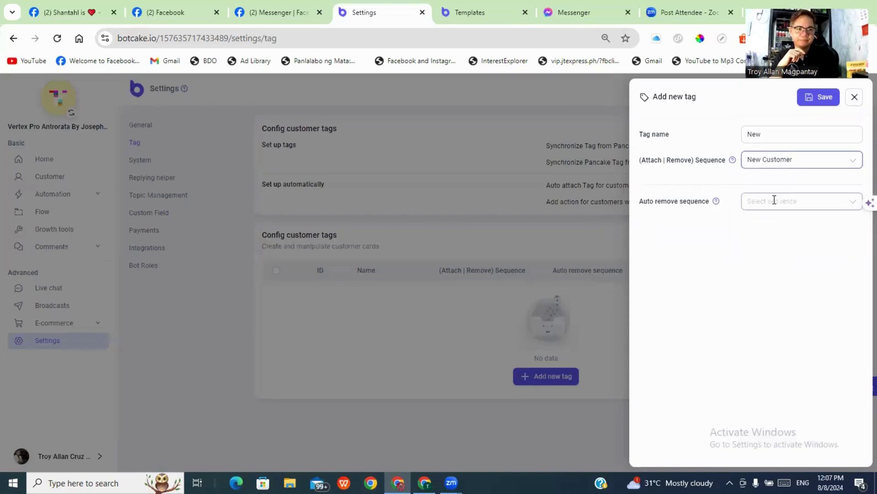
click(821, 95)
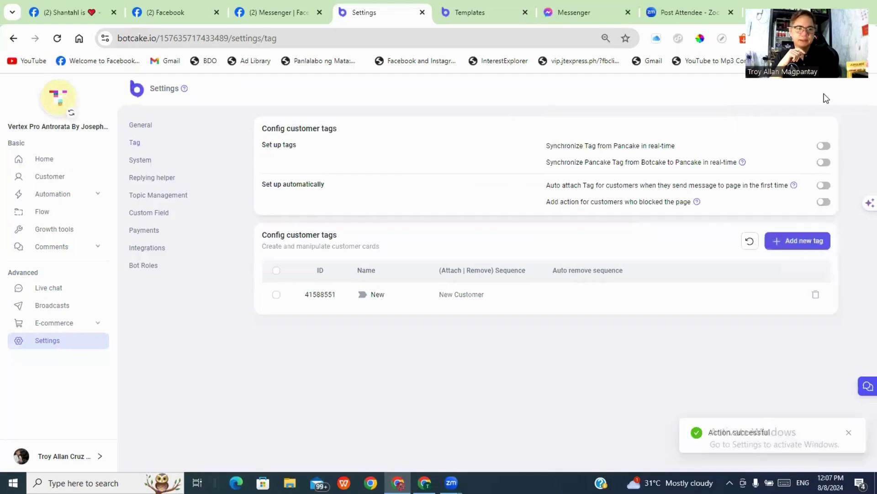
Step: Add a customer tag named Warm with Warm Customer as its attach/remove sequence
click(798, 247)
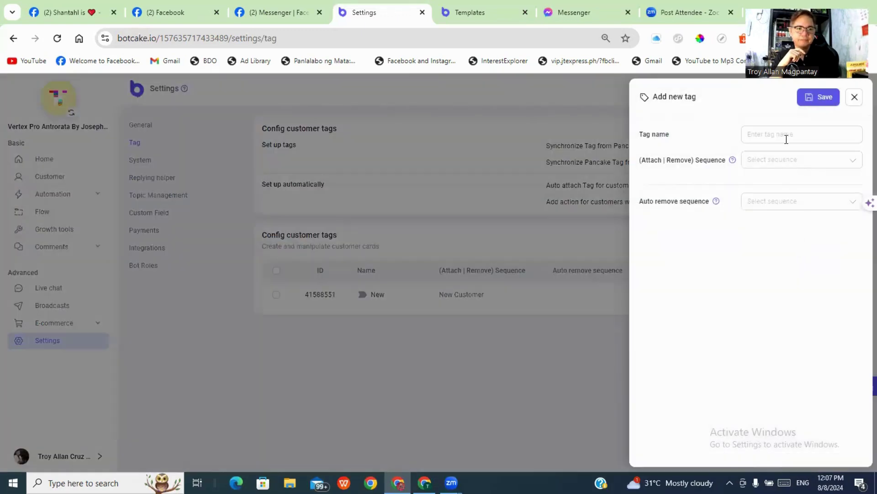
click(786, 136)
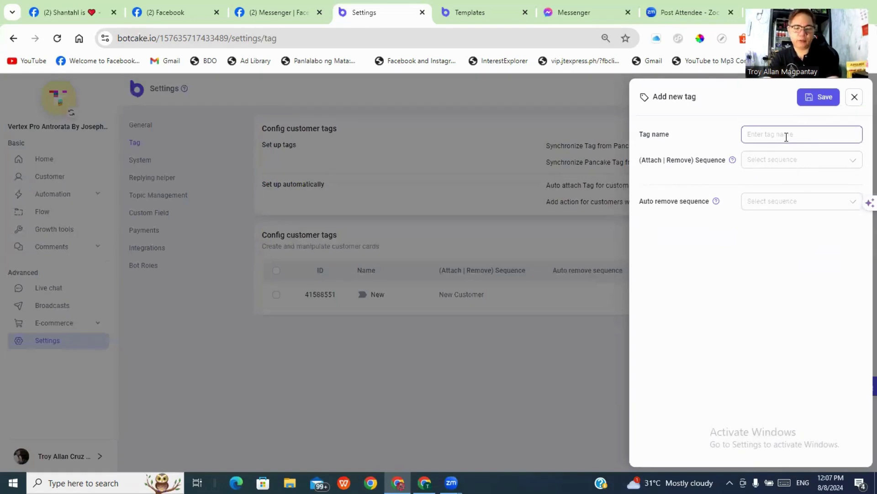
text(Warm)
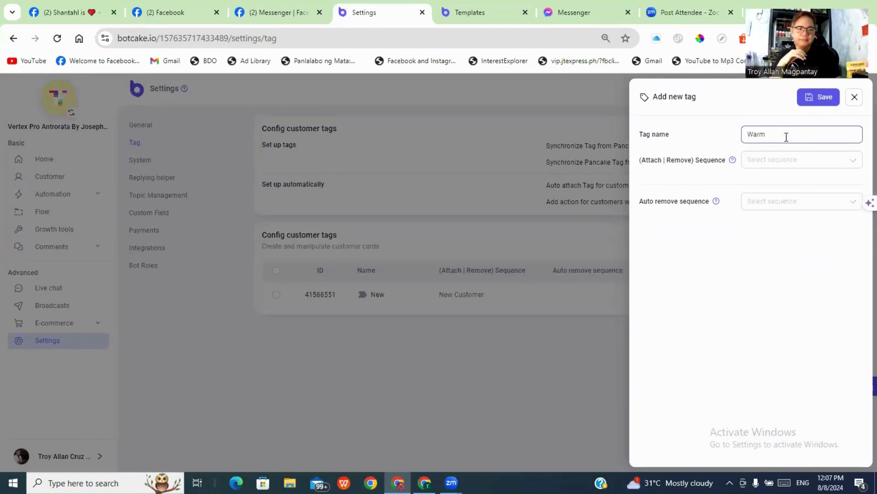
click(778, 164)
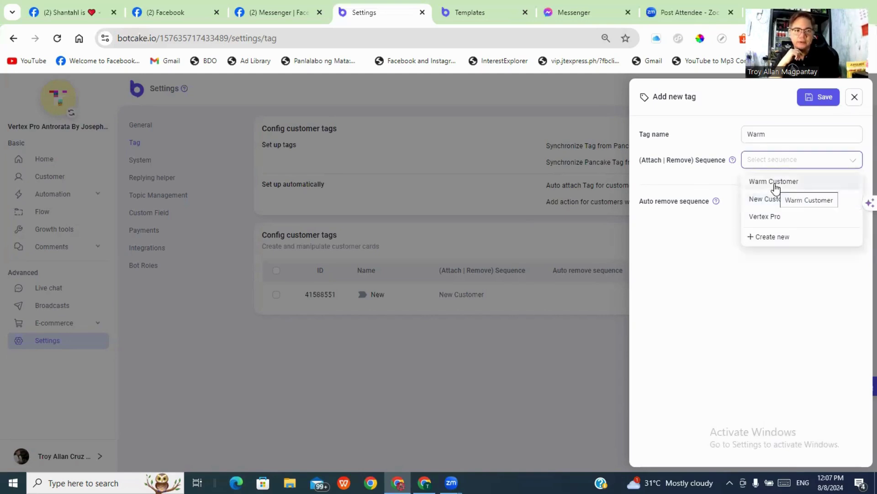
click(775, 182)
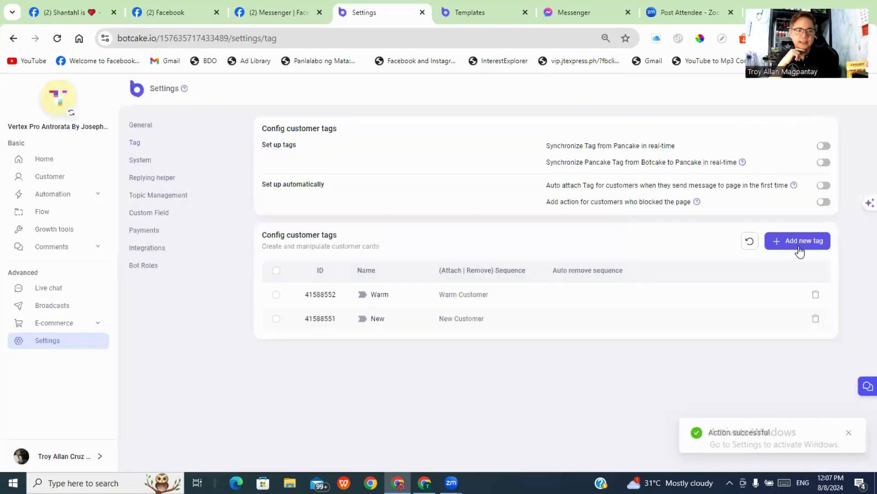
Step: Add a customer tag named Sold that automatically removes the New Customer and Warm Customer sequences, and save it
click(800, 249)
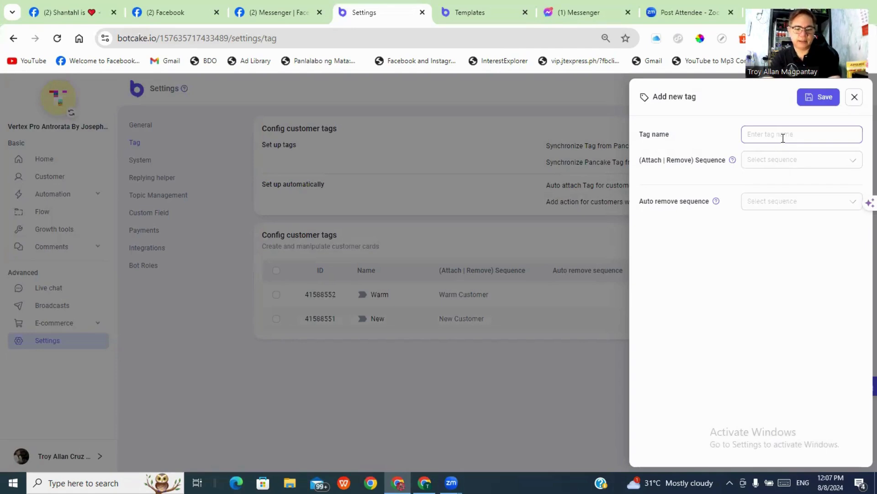
click(782, 138)
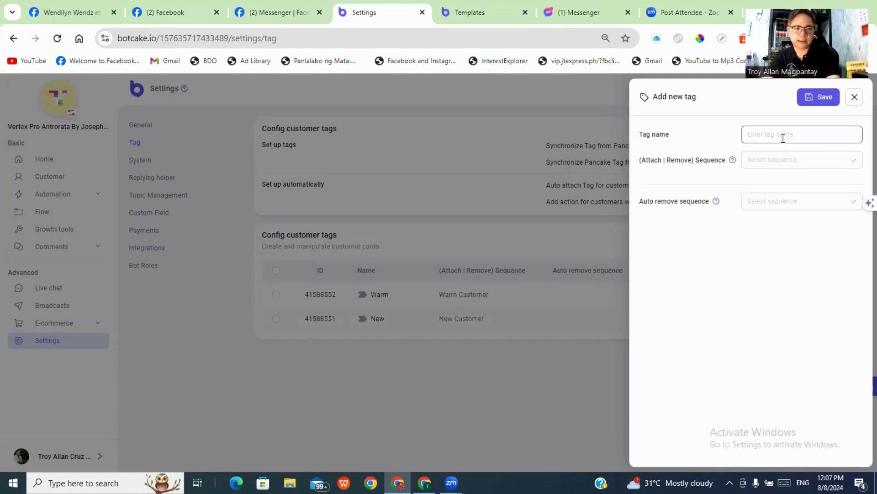
text(Sold)
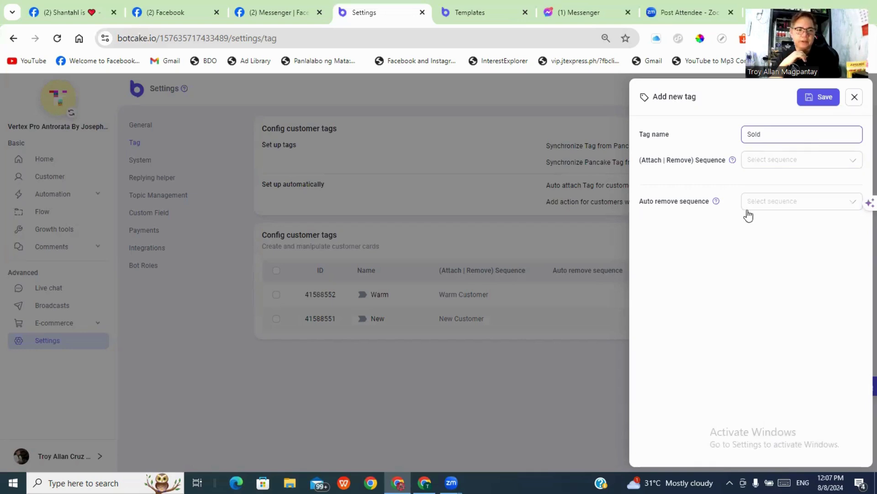
click(799, 208)
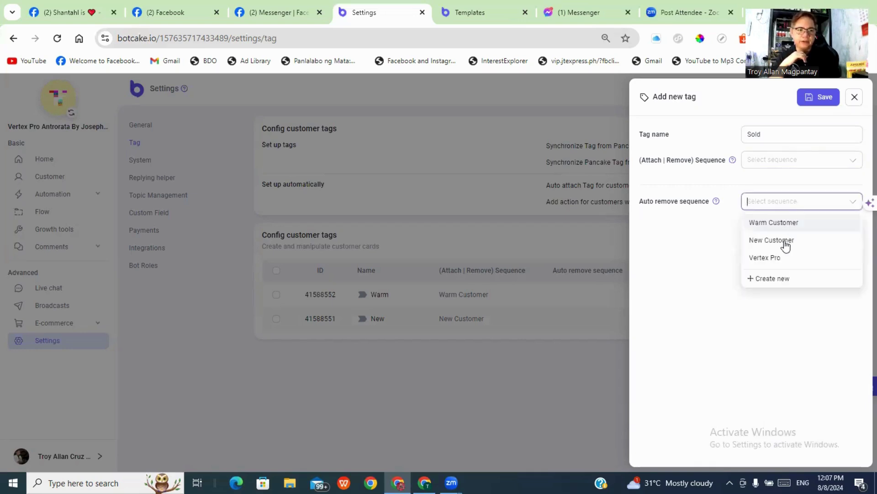
click(786, 245)
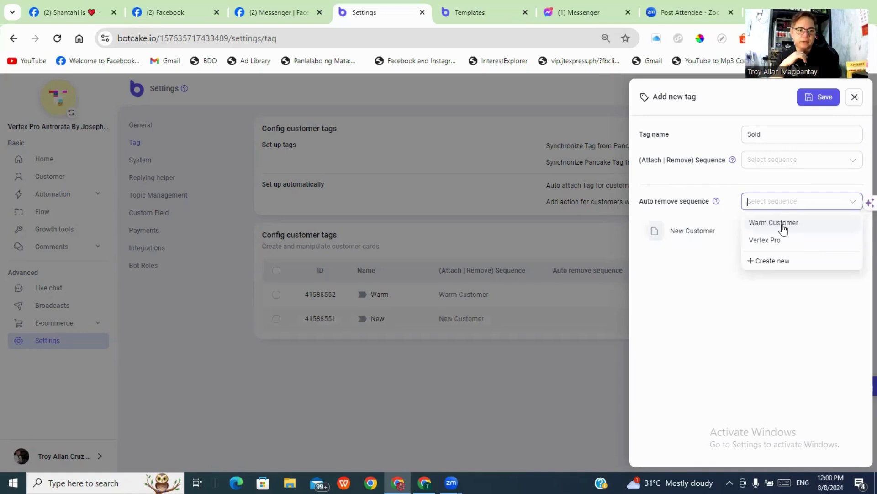
click(784, 224)
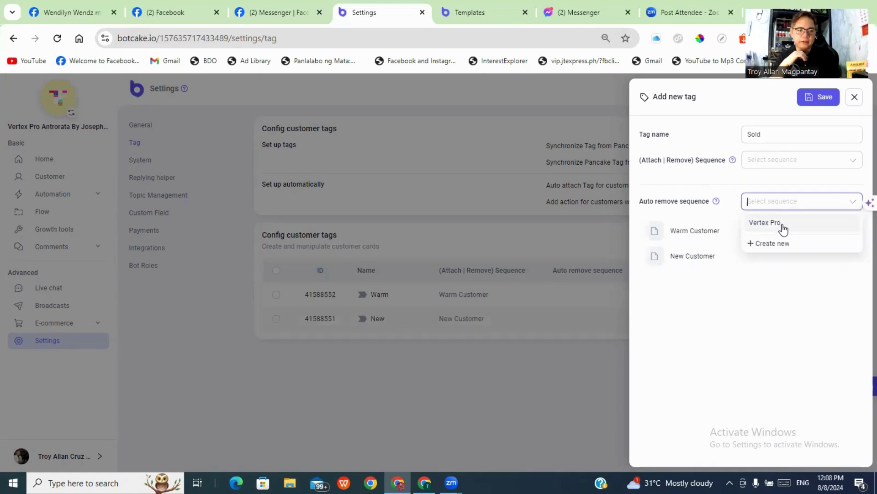
click(817, 101)
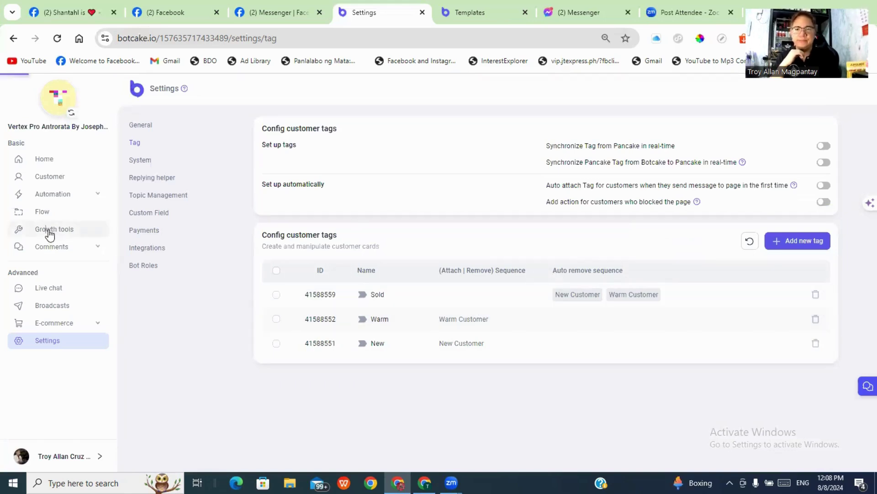
Step: Open the opt-in message of the VERTEXPRO ANTRORATA JSON growth tool for editing
click(49, 231)
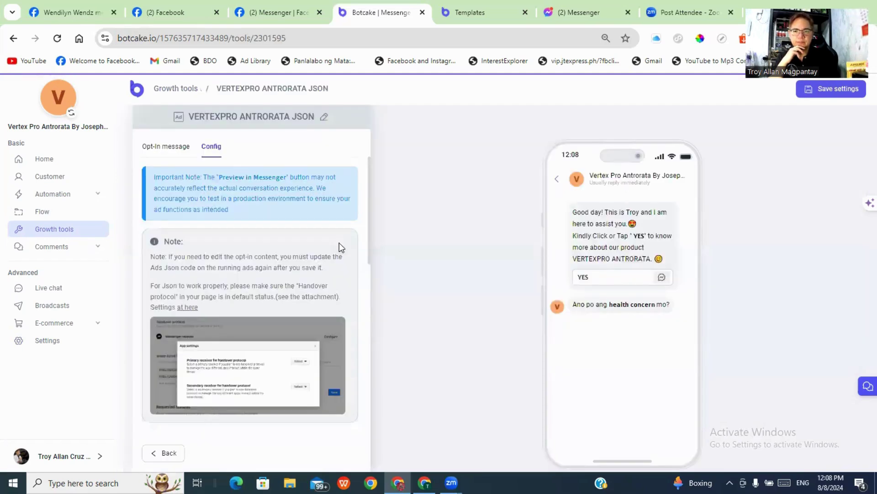
click(163, 151)
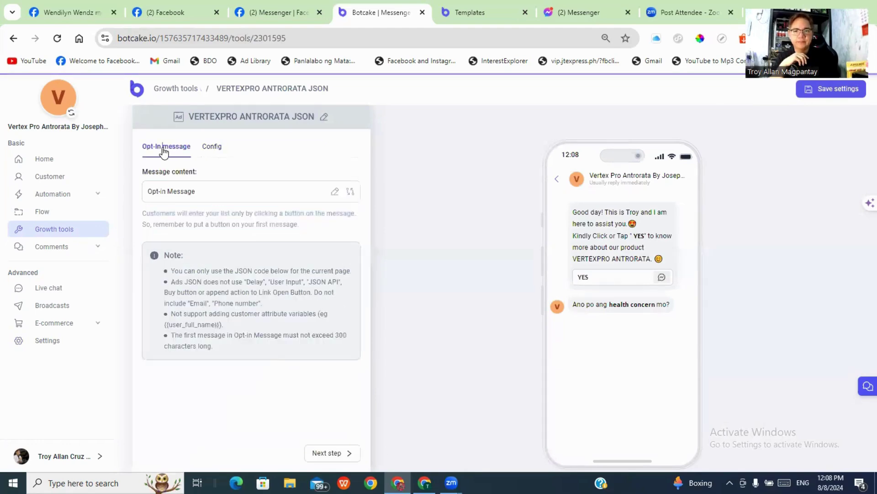
click(335, 191)
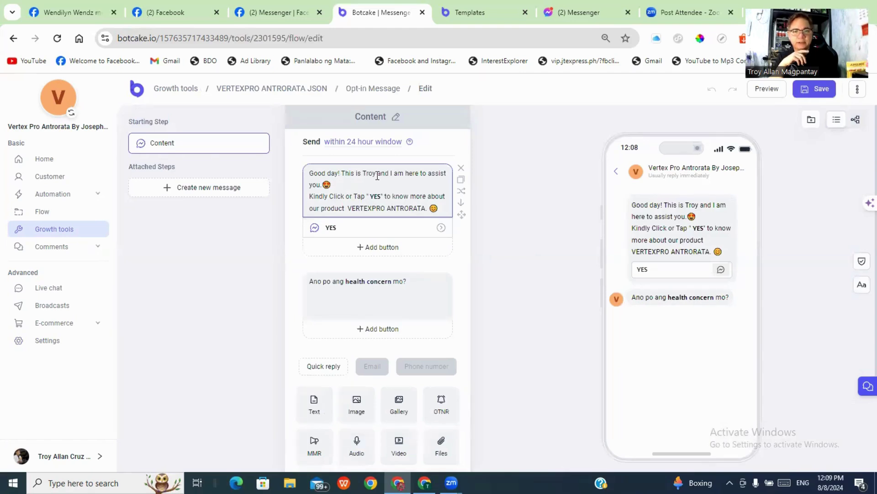
Step: Replace the tag added by the opt-in message's YES button with New, and save the button
click(378, 175)
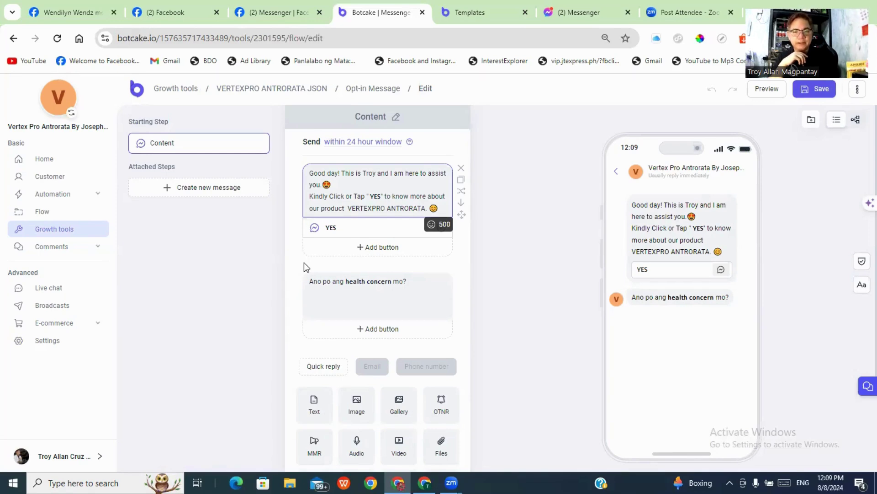
click(344, 235)
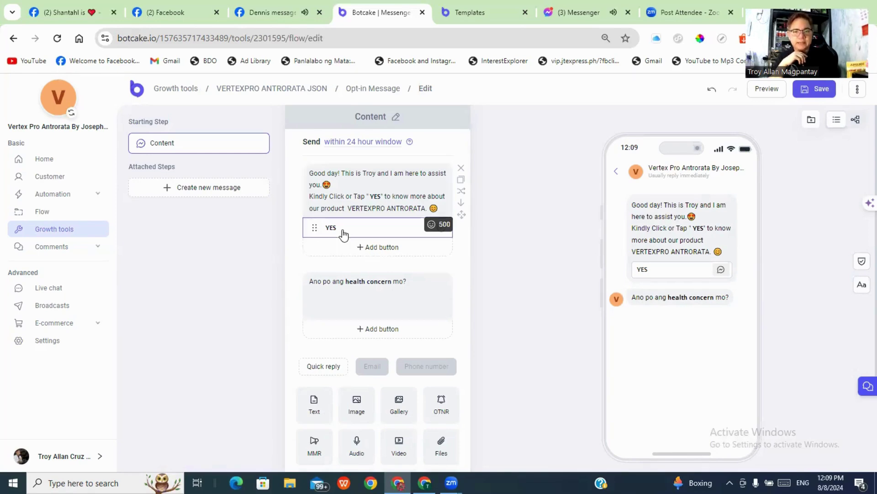
click(344, 234)
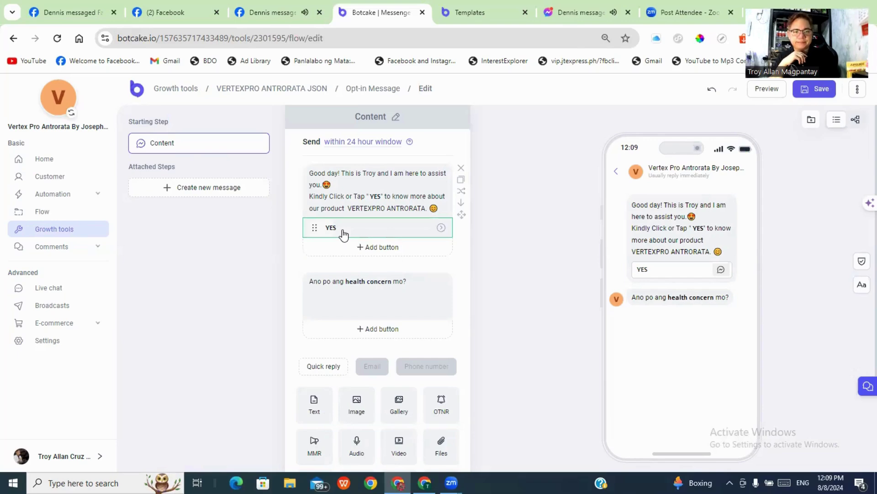
click(344, 234)
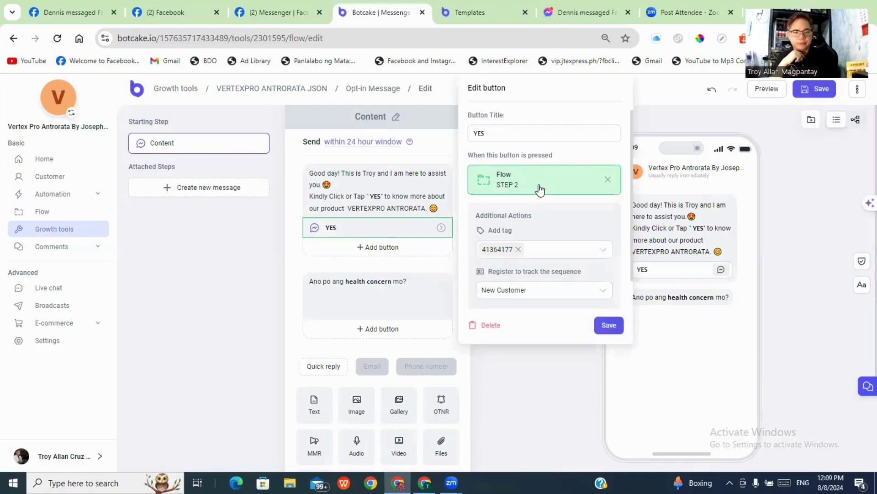
click(519, 250)
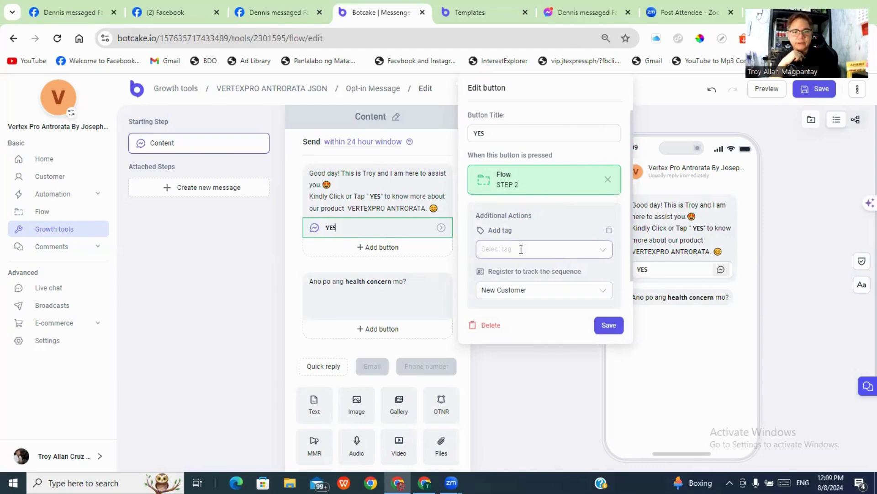
click(571, 250)
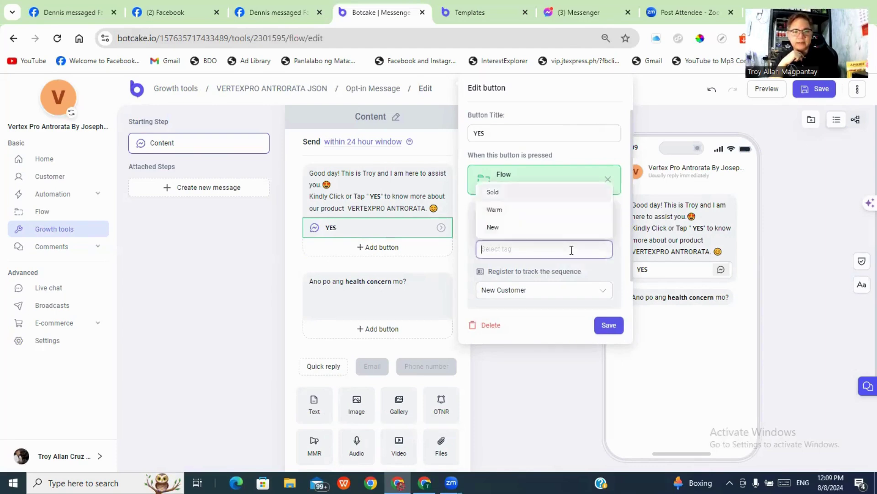
click(503, 229)
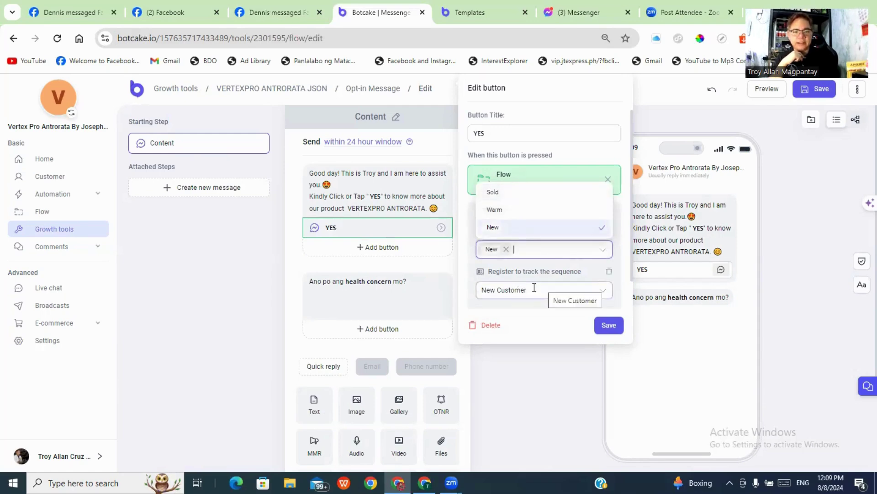
click(606, 329)
click(608, 327)
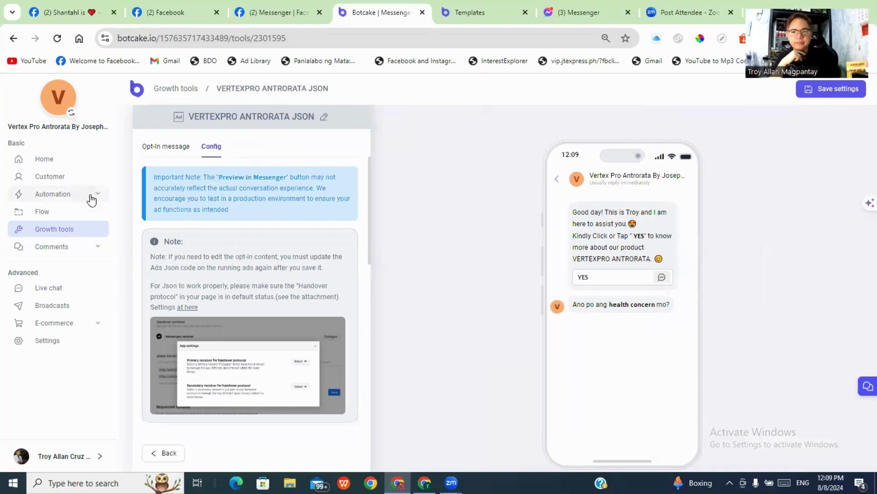
Step: Open the New Customer sequence from the automation sequence list
click(92, 200)
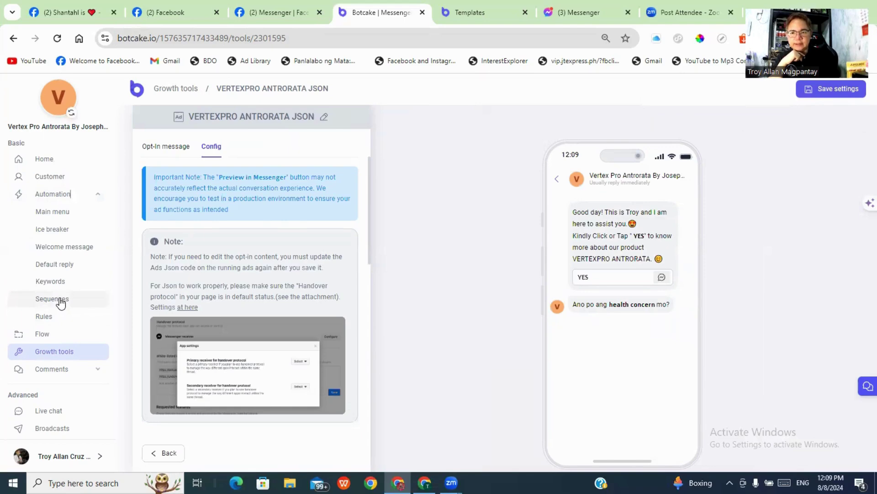
click(59, 300)
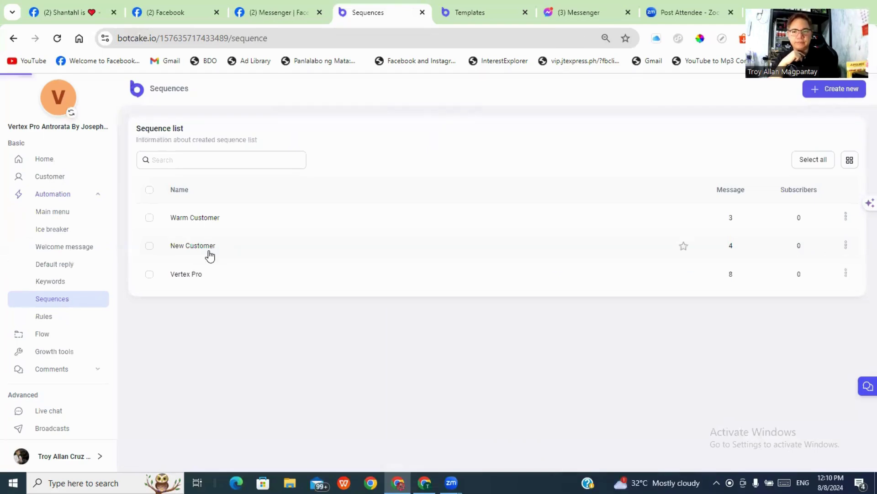
click(209, 255)
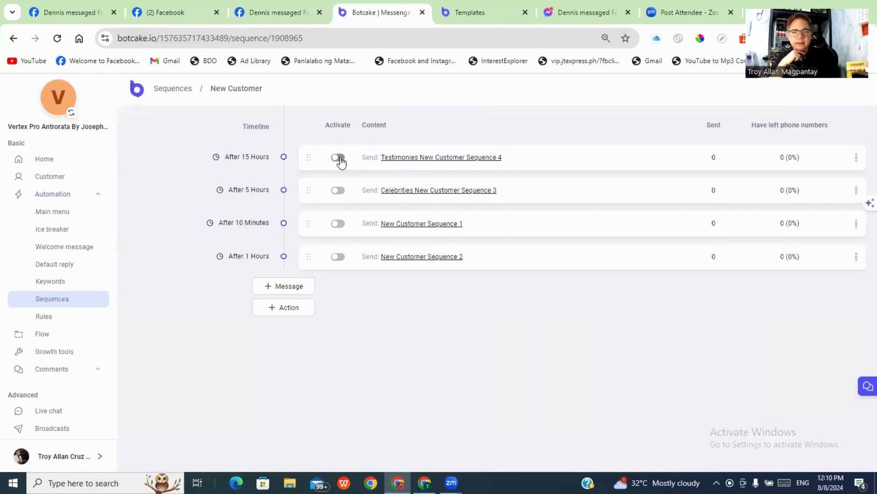
Step: Set the tag filter of the 10-minute message New Customer Sequence 1 to New, save it, and activate the message
click(245, 223)
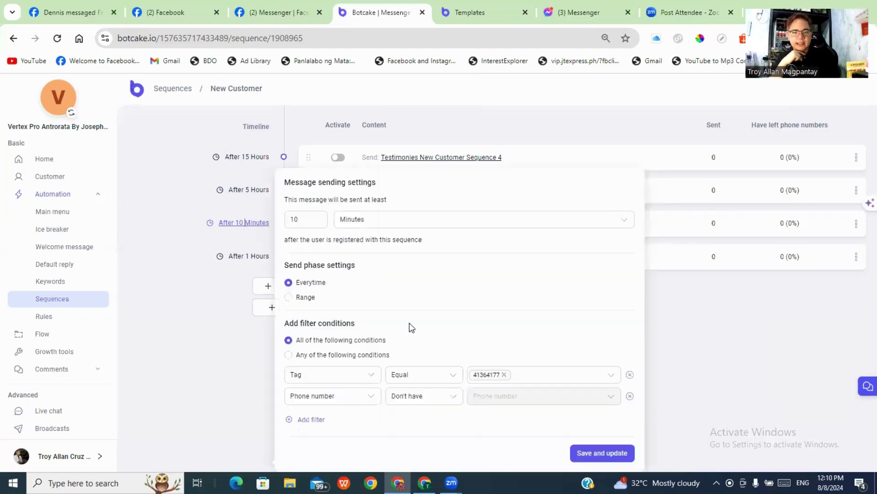
click(505, 374)
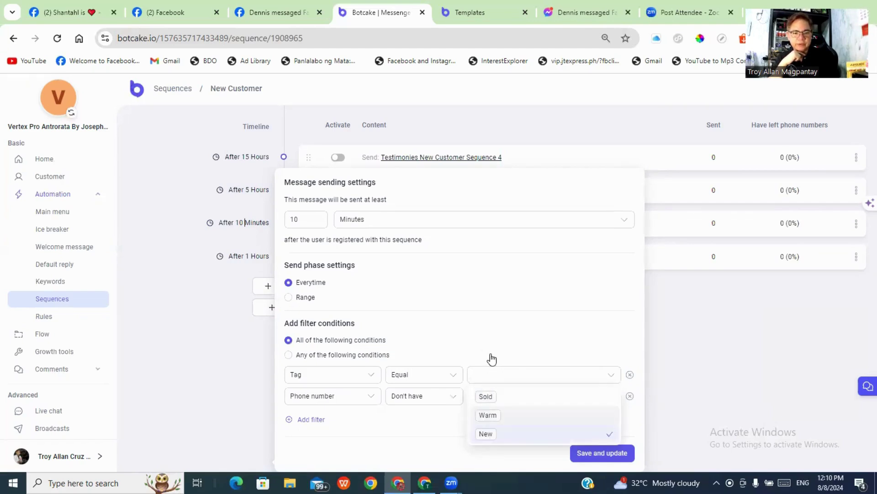
click(486, 437)
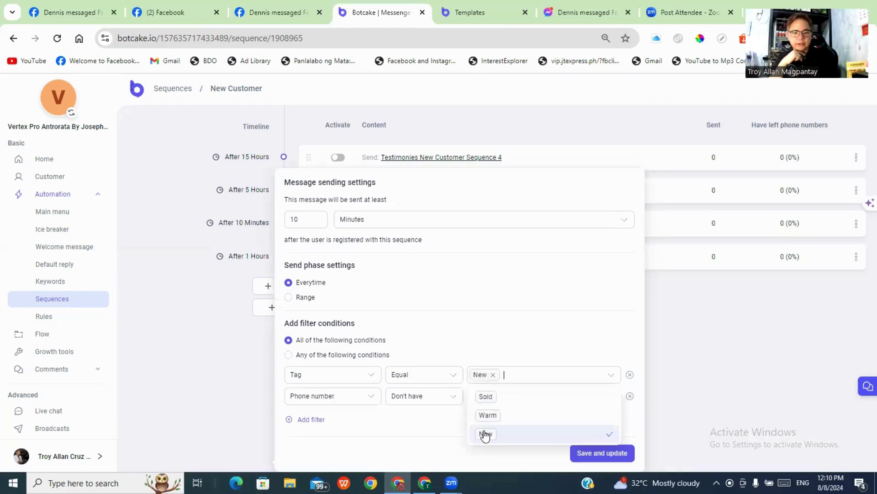
click(488, 336)
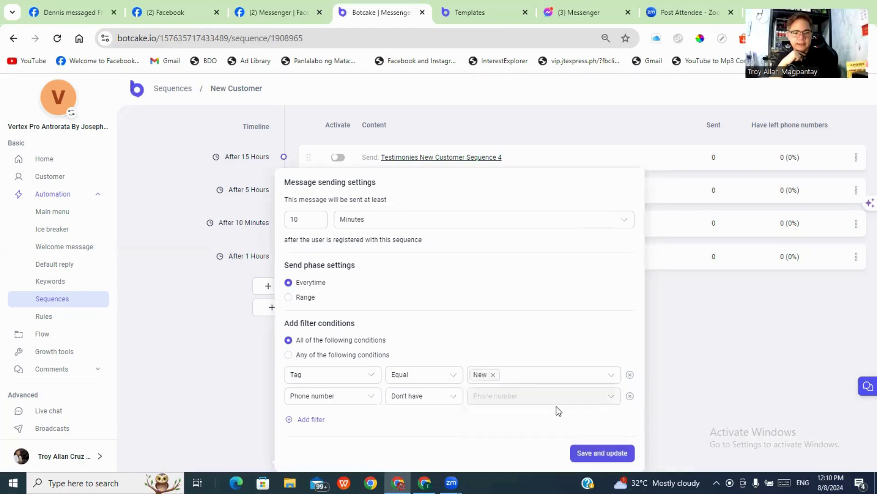
click(602, 455)
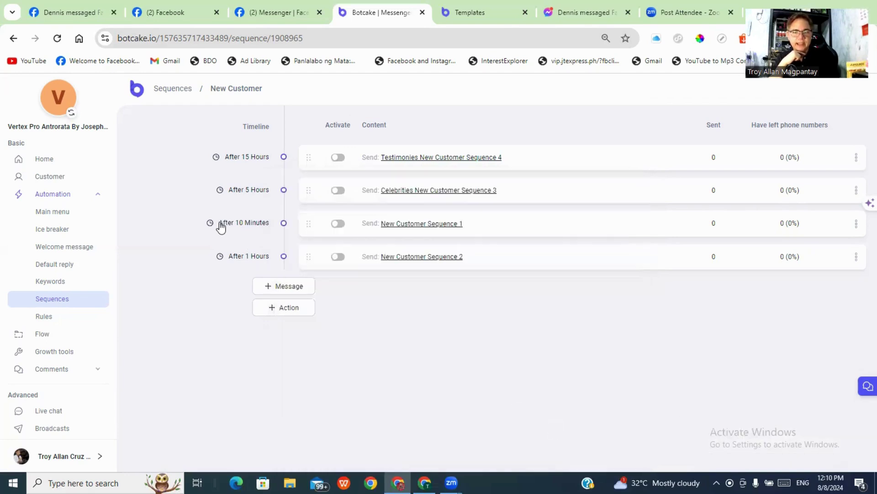
click(338, 224)
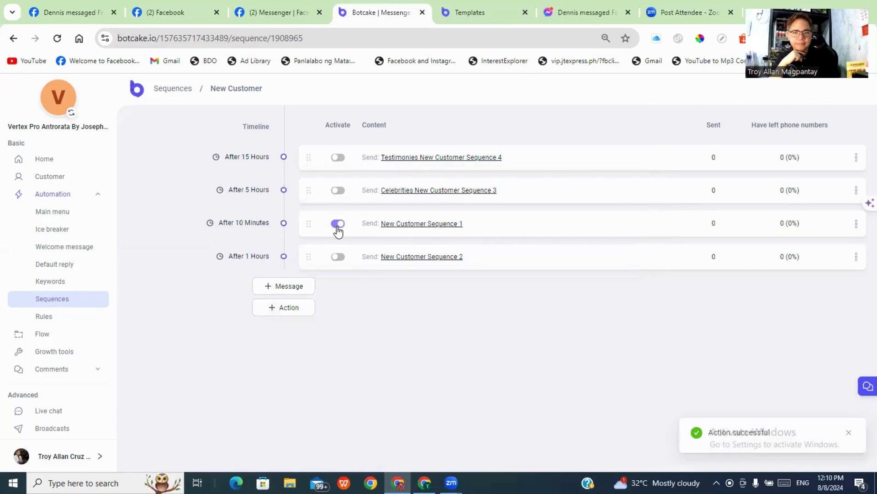
Step: Set the tag filter of the 1-hour message New Customer Sequence 2 to New, save it, and activate the message
click(243, 259)
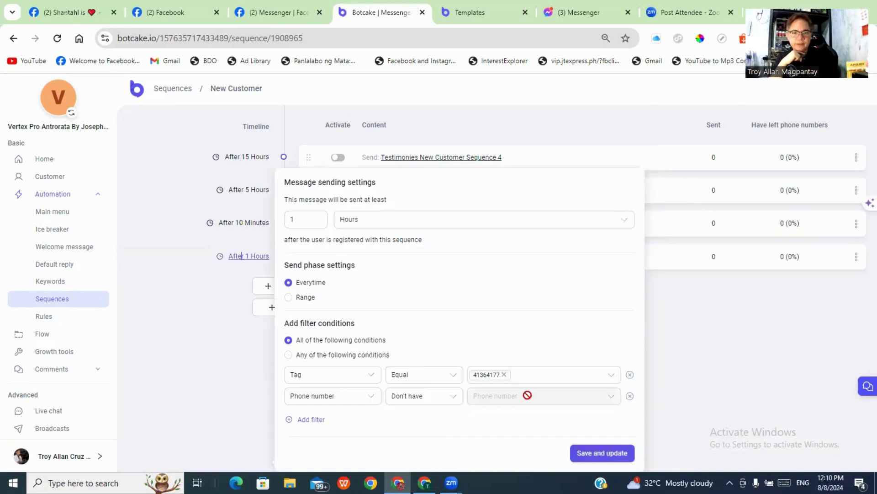
click(505, 373)
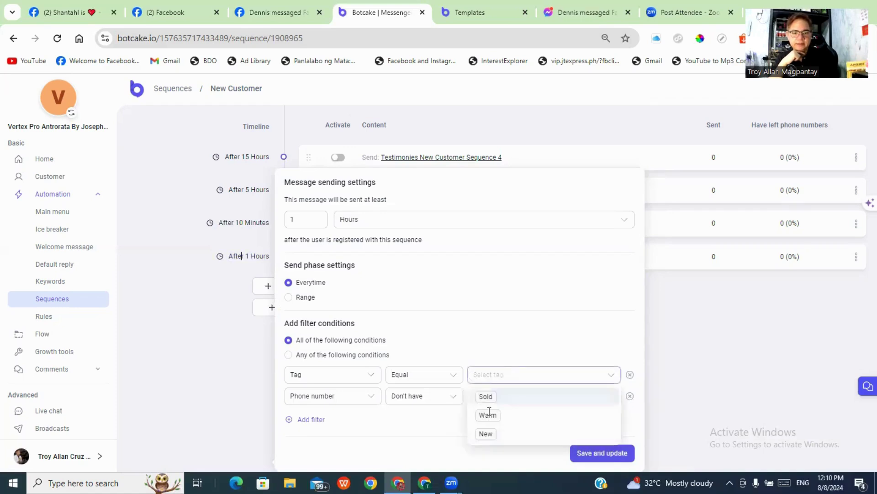
key(Return)
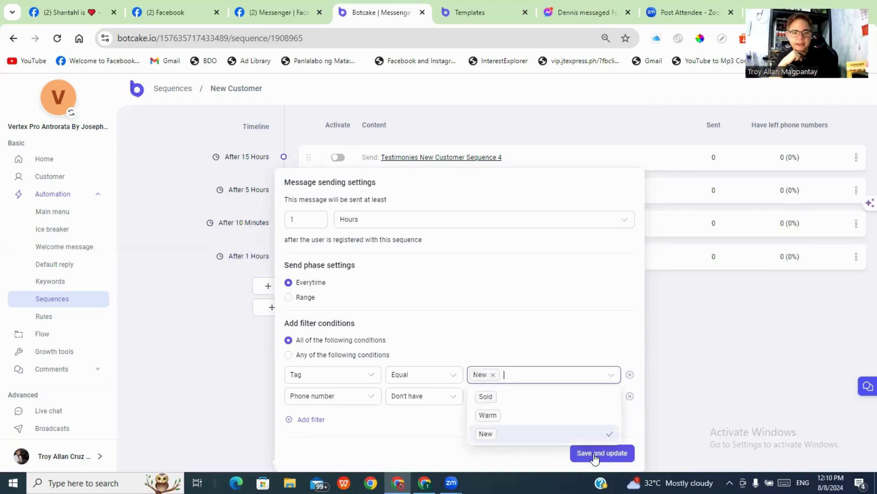
click(590, 454)
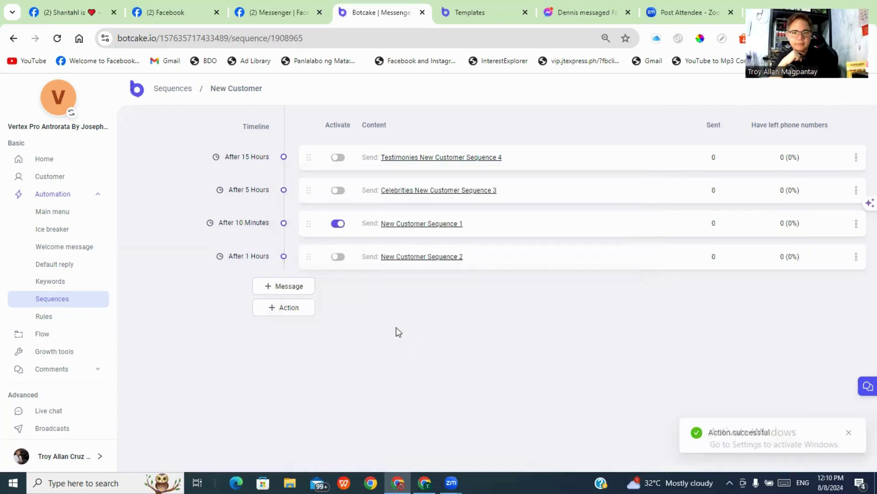
click(337, 258)
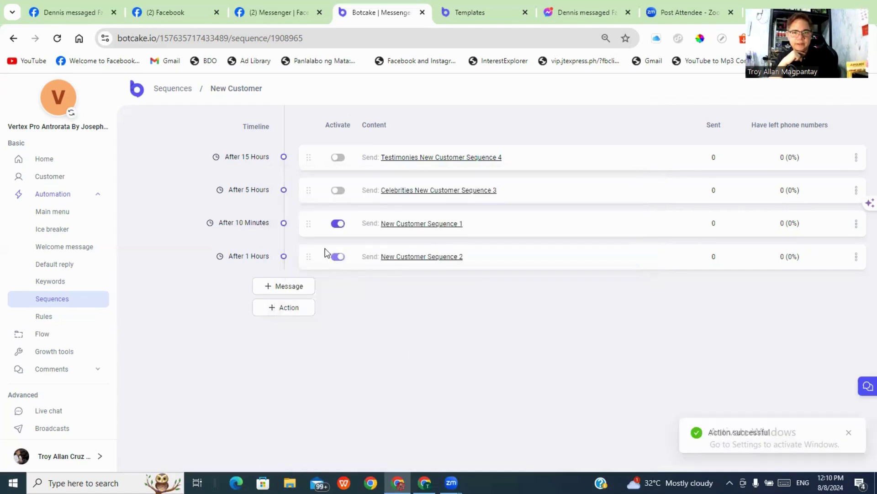
Step: Set the tag filter of the 5-hour message Celebrities New Customer Sequence 3 to New, save it, and activate the message
click(247, 195)
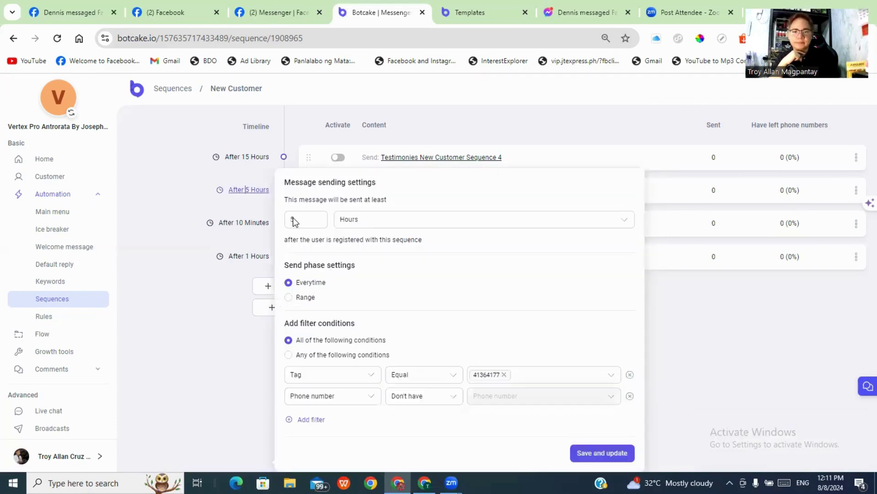
click(504, 381)
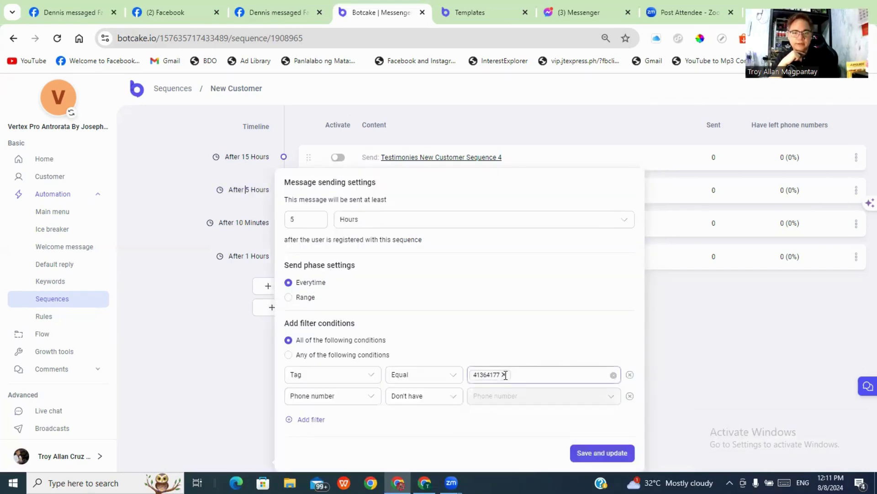
key(BackSpace)
click(498, 439)
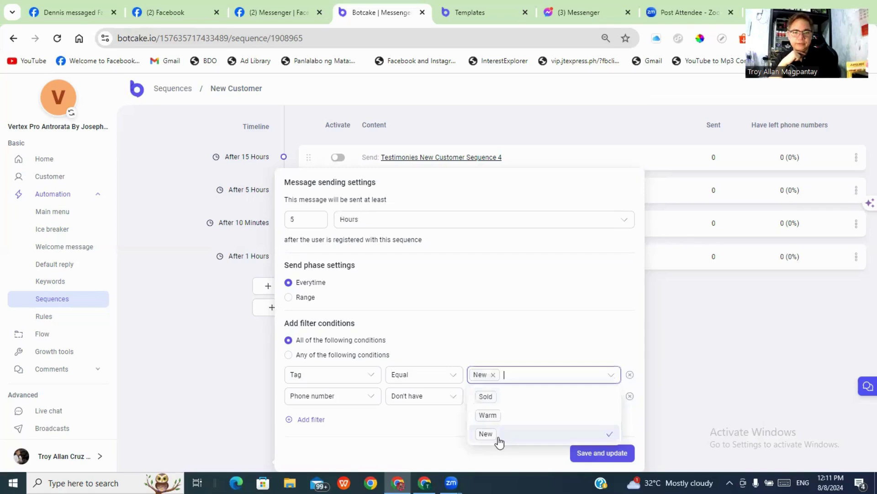
key(Return)
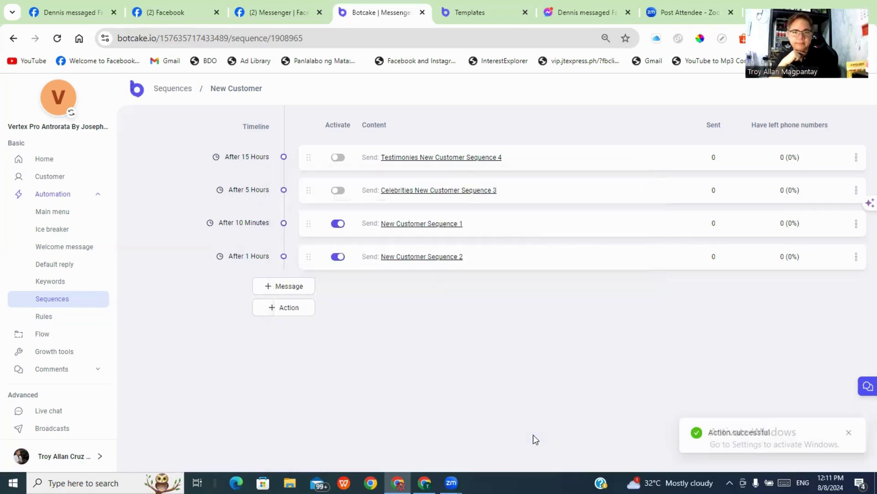
click(338, 192)
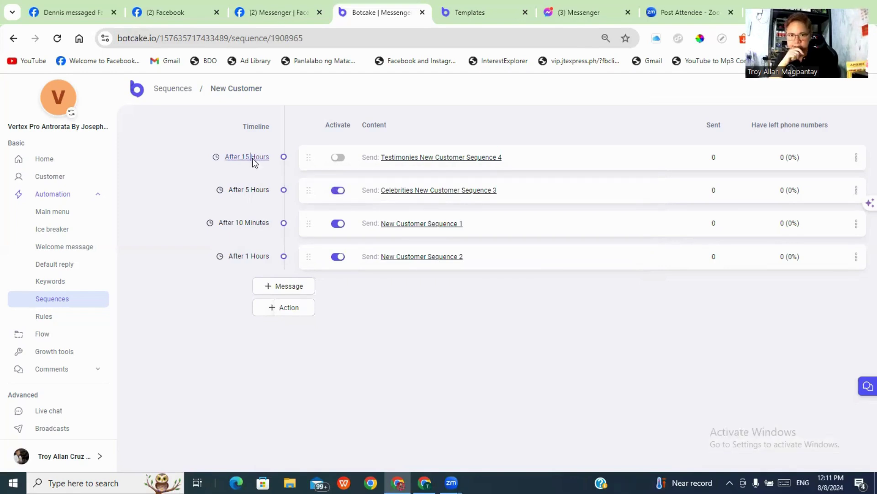
Step: Set the tag filter of the 15-hour message Testimonies New Customer Sequence 4 to New, save it, and activate the message
click(251, 158)
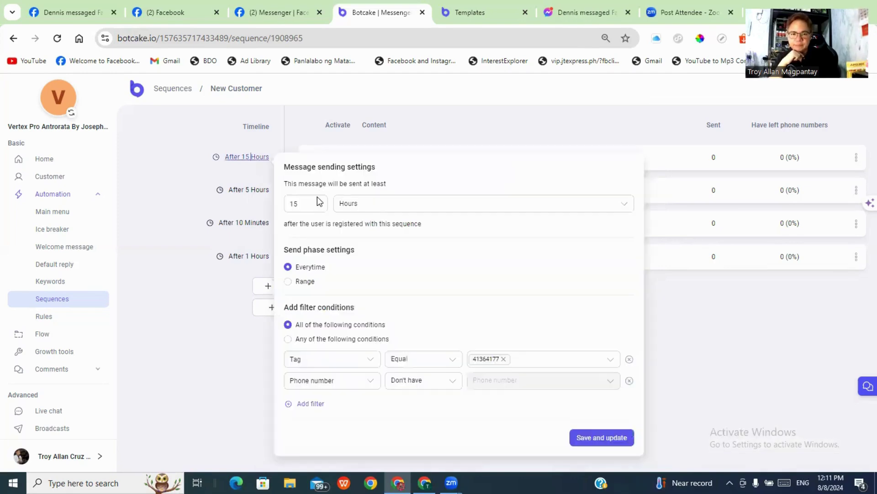
click(504, 359)
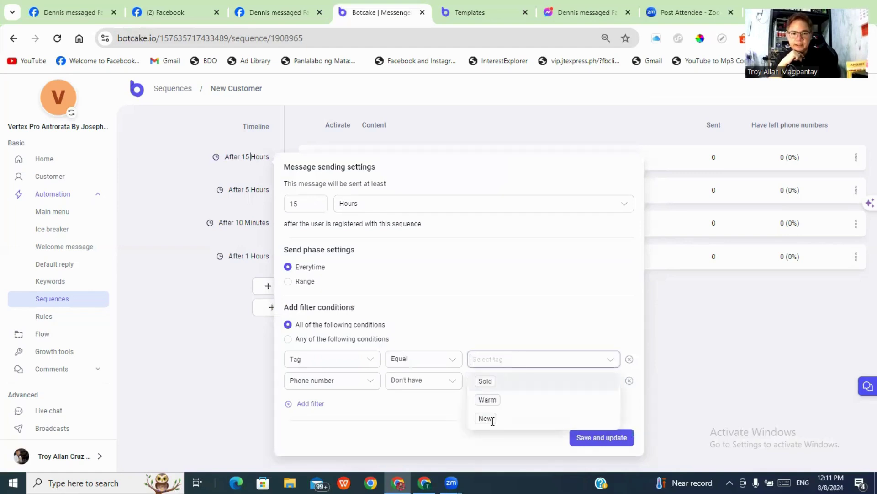
click(486, 419)
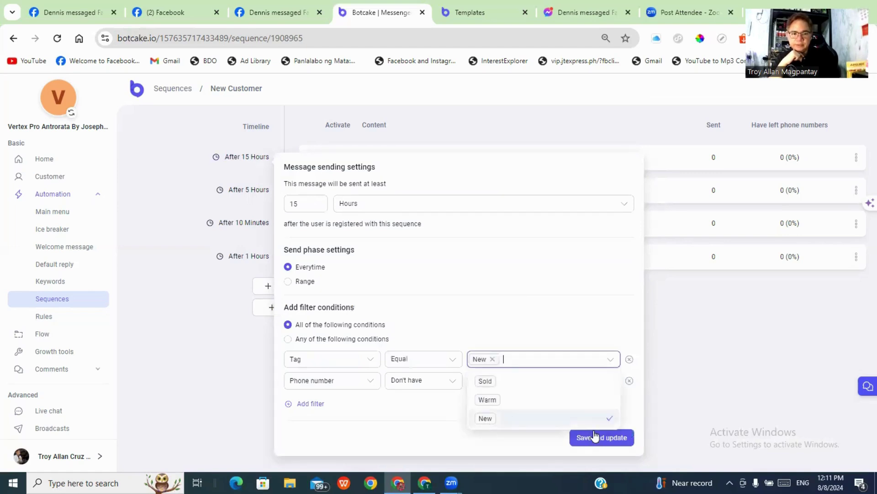
key(Escape)
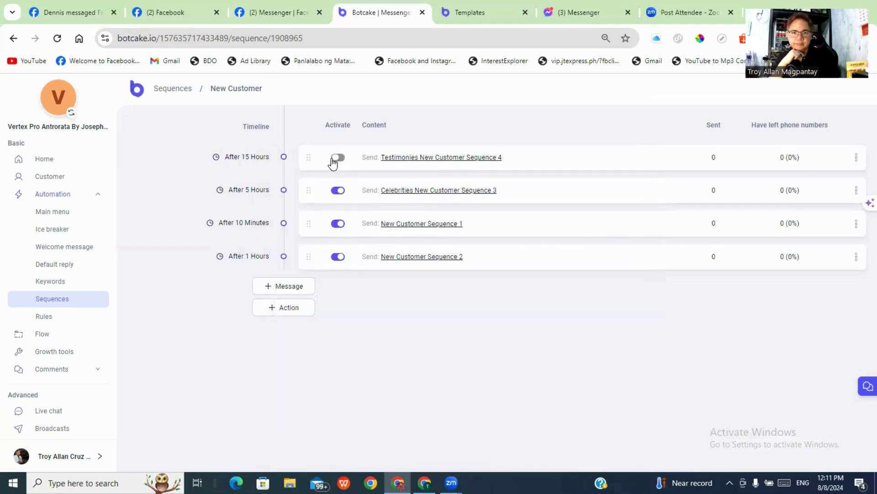
click(332, 160)
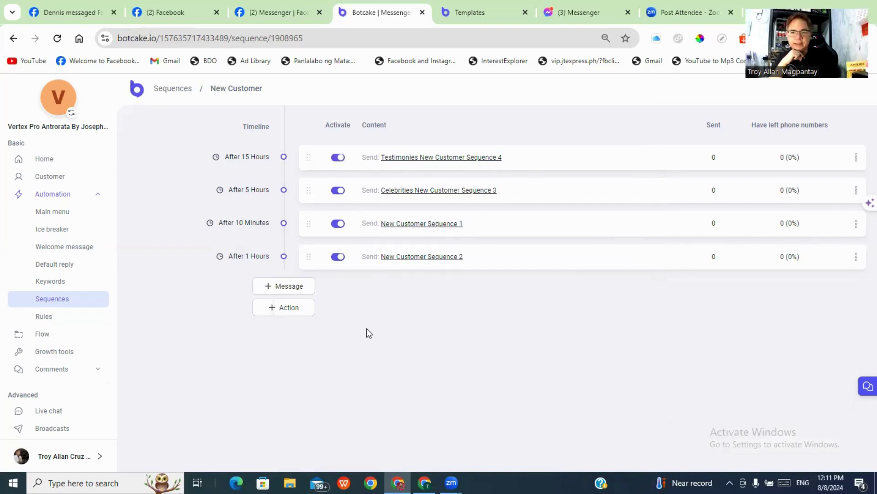
Step: In the Warm Customer sequence, set the tag filter of the 1-hour message Warm Customer Sequence 1 to Warm, save it, and activate the message
click(179, 91)
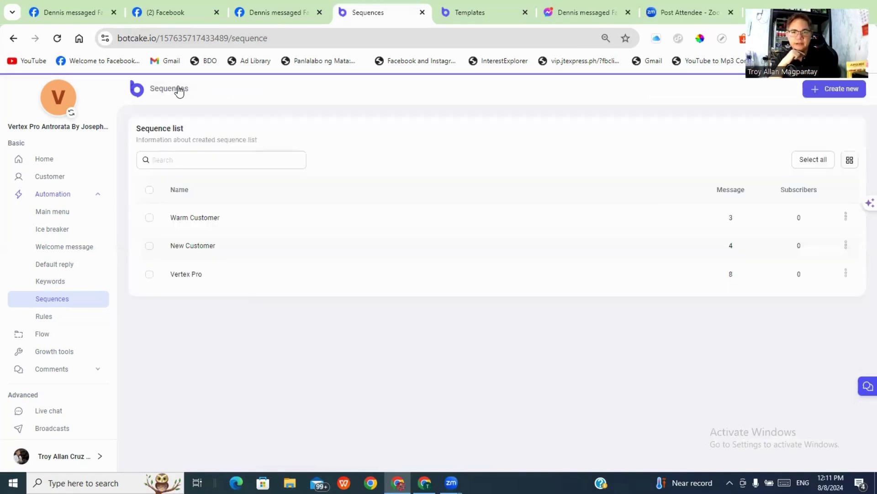
click(208, 219)
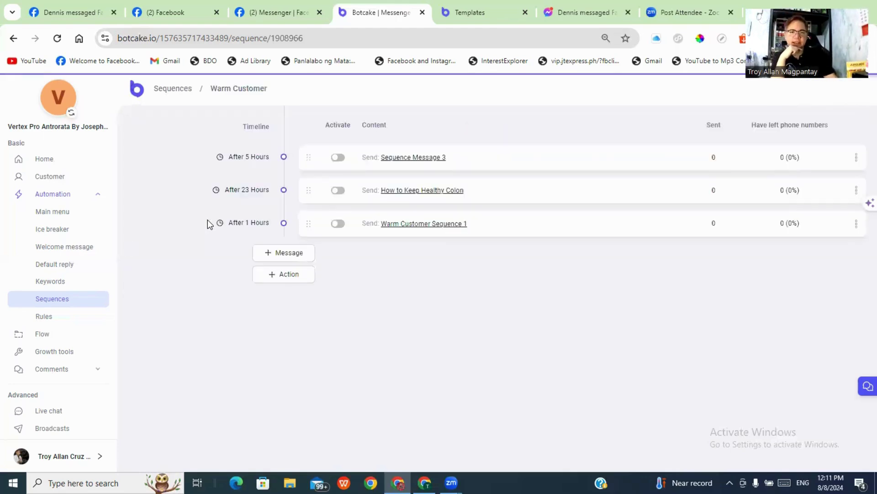
click(242, 227)
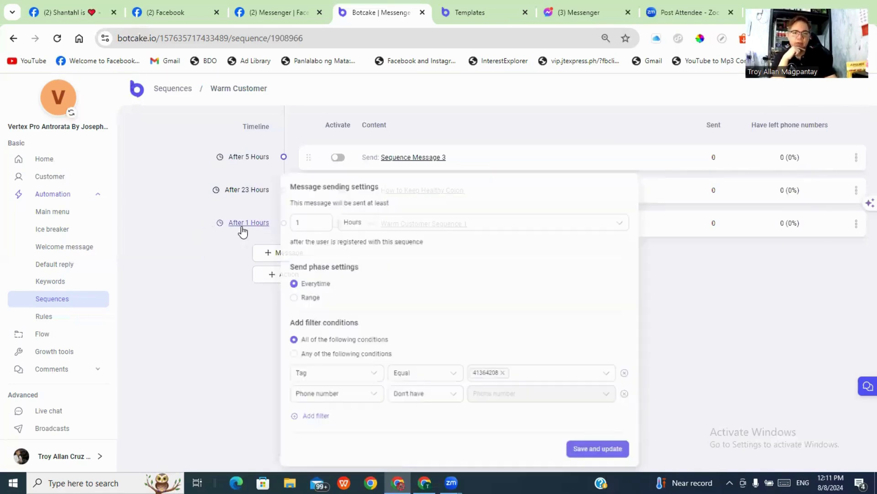
click(505, 374)
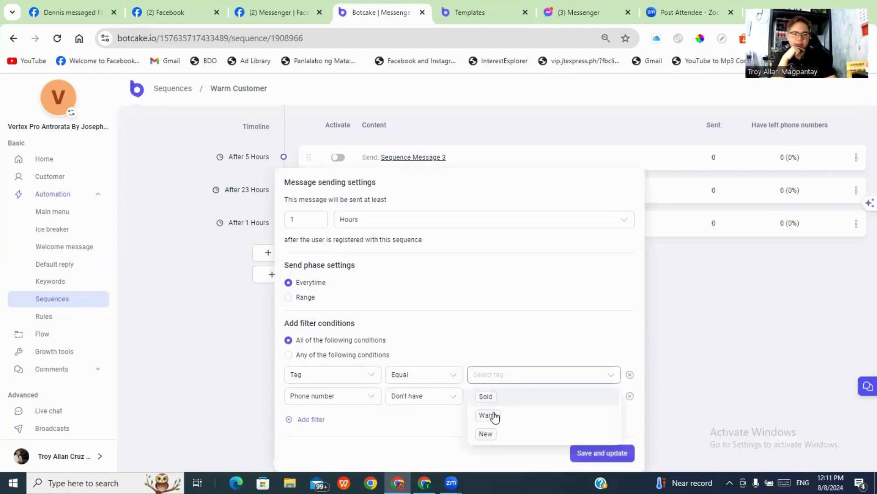
click(494, 415)
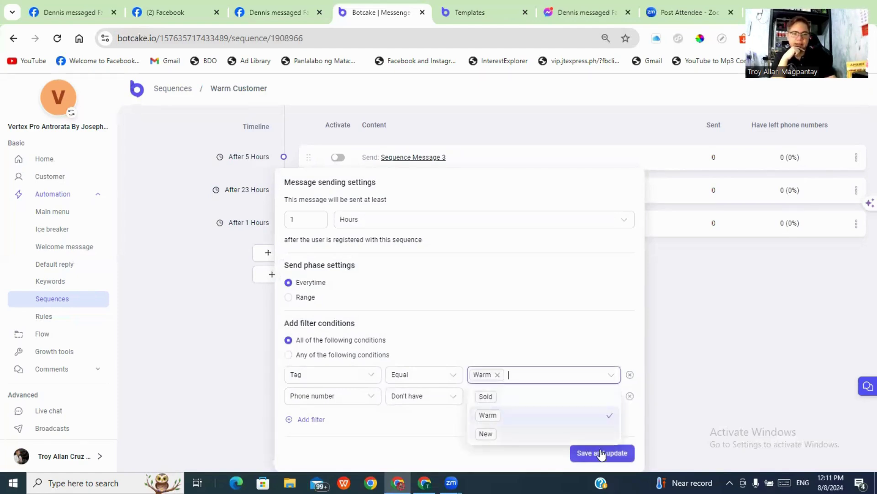
click(588, 450)
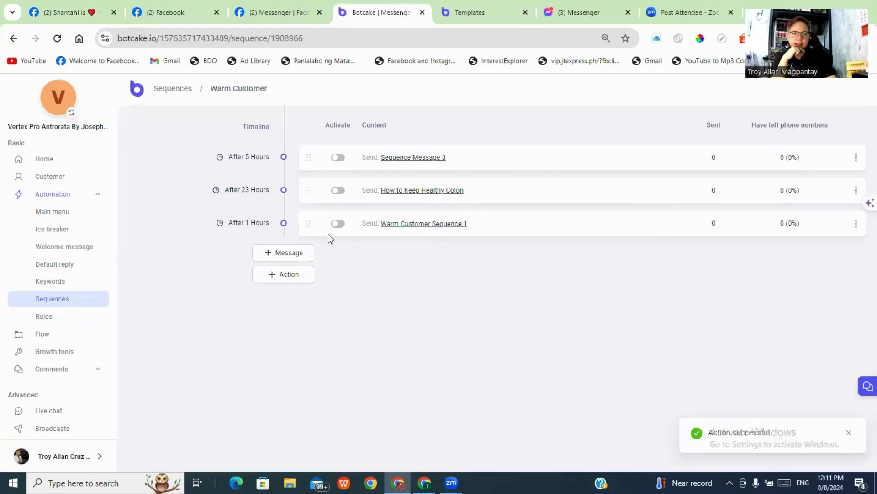
click(337, 224)
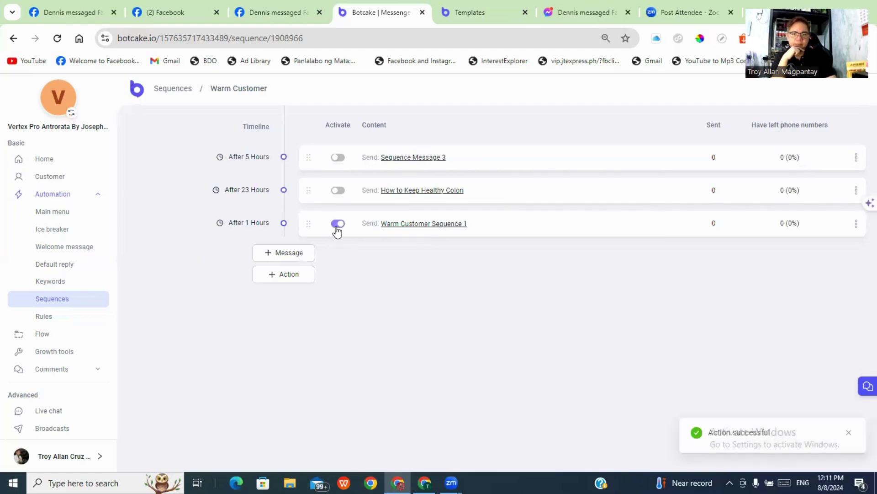
Step: Set the tag filter of the 5-hour message Sequence Message 3 to Warm, save it, and activate the message
click(250, 158)
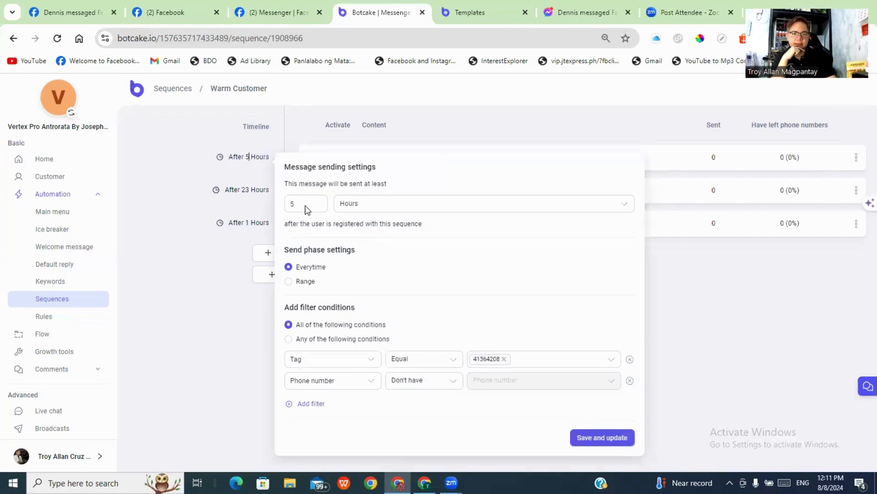
click(505, 359)
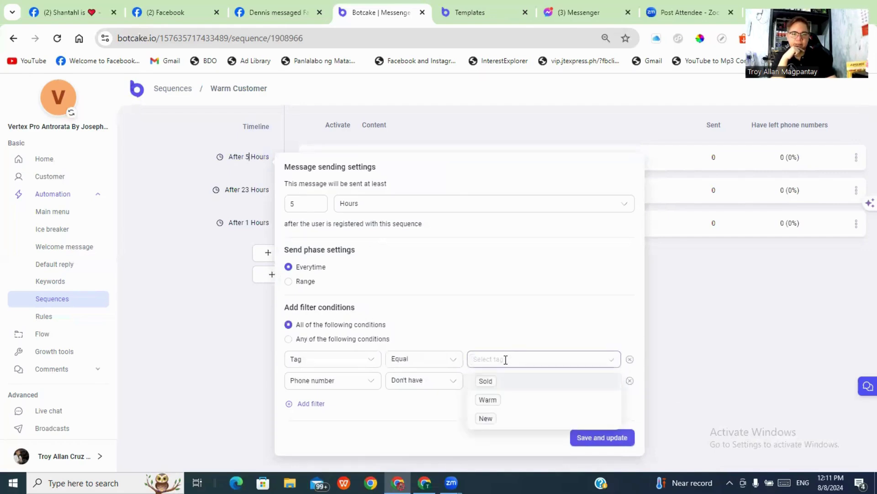
click(495, 402)
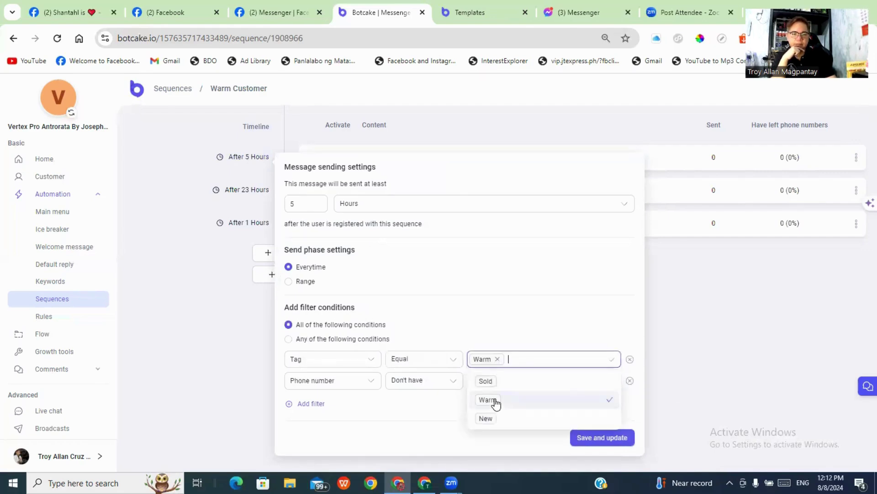
click(618, 440)
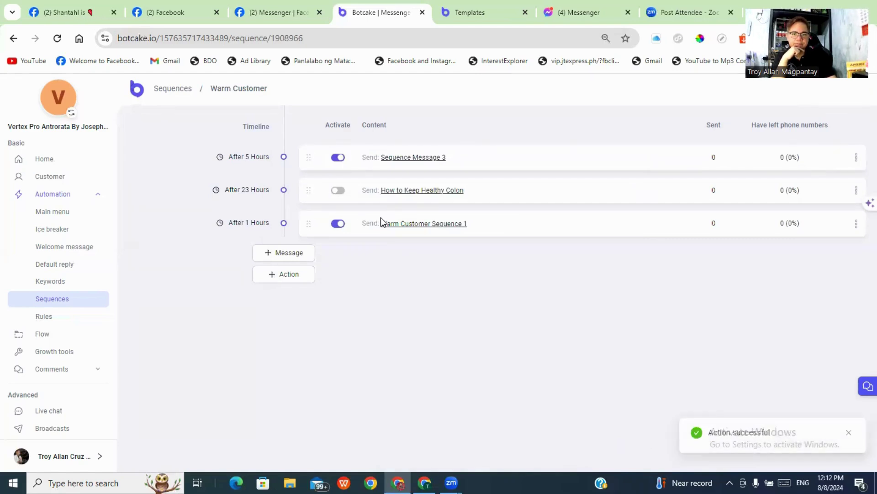
Step: Set the tag filter of the 23-hour message How to Keep Healthy Colon to Warm and save it
click(239, 191)
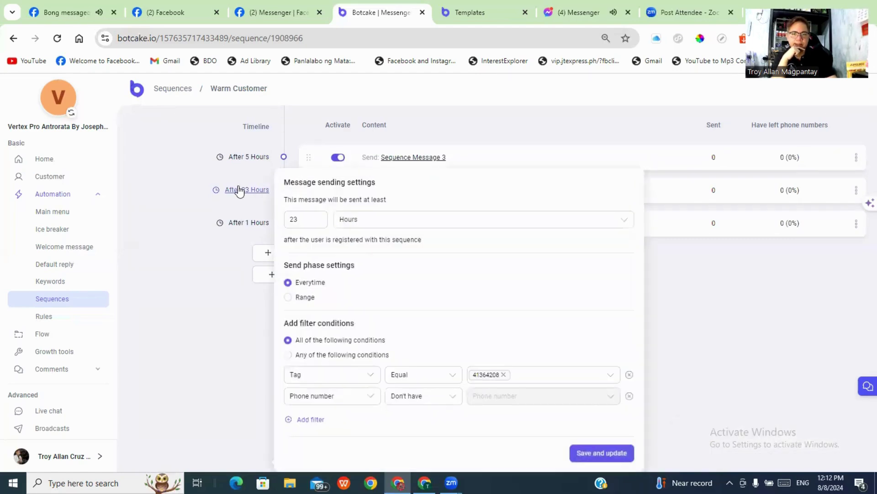
click(505, 375)
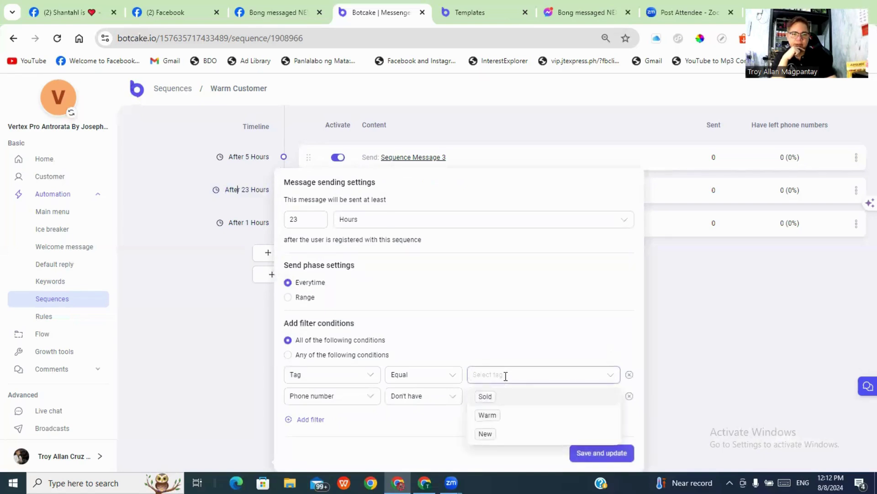
click(487, 415)
click(608, 453)
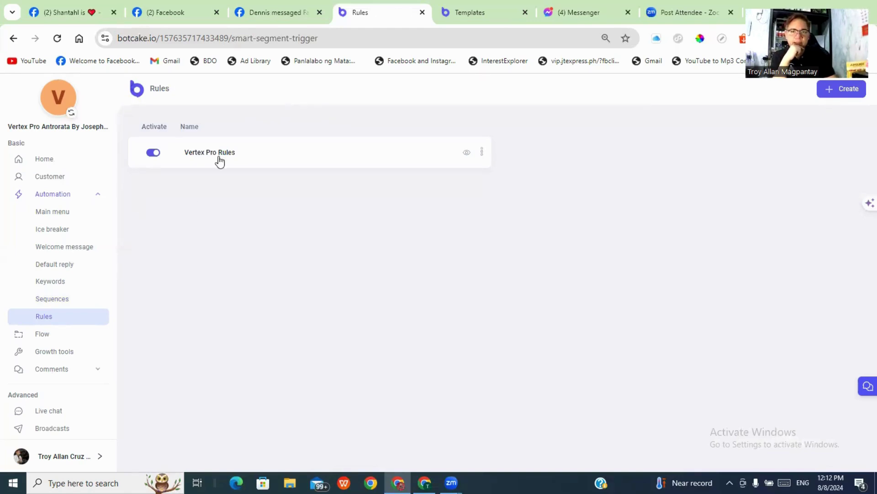
Step: Create a new automation rule named Vertex Pro Rules Aug 8
click(849, 91)
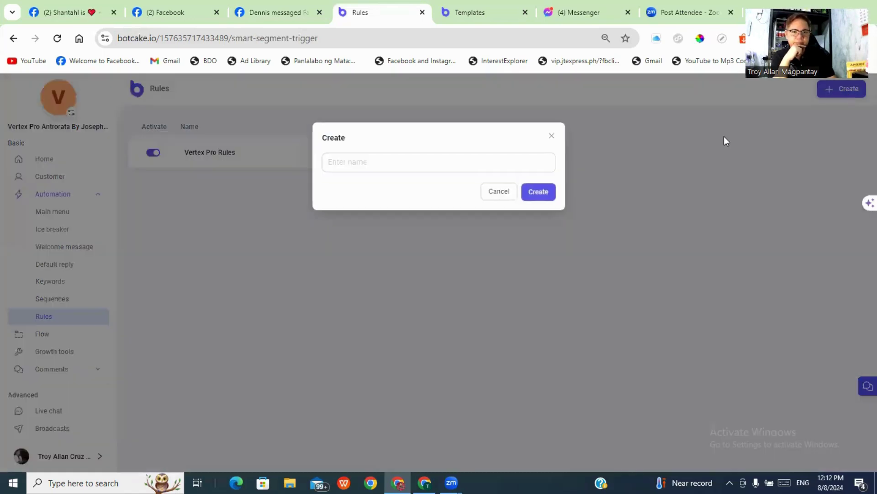
click(376, 163)
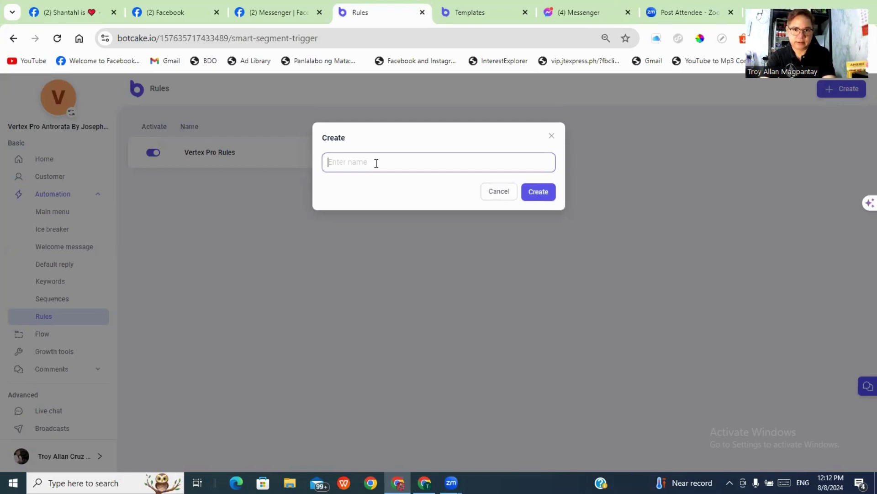
text(Ver)
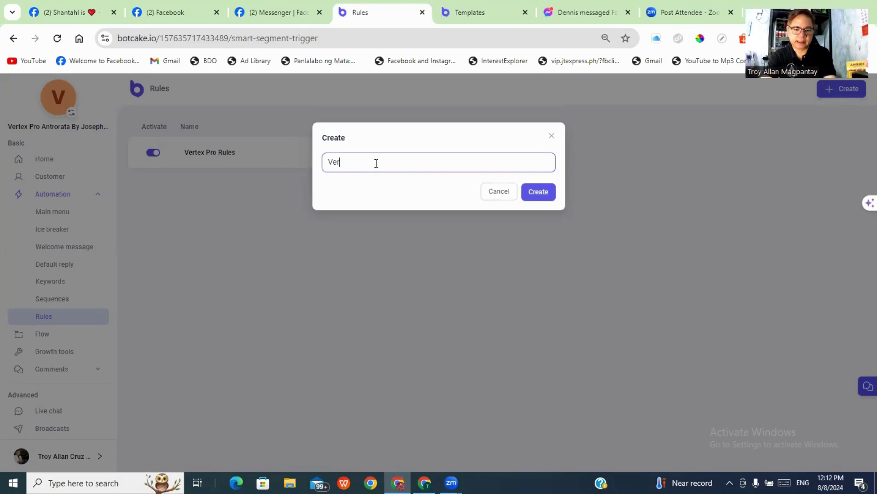
text(te)
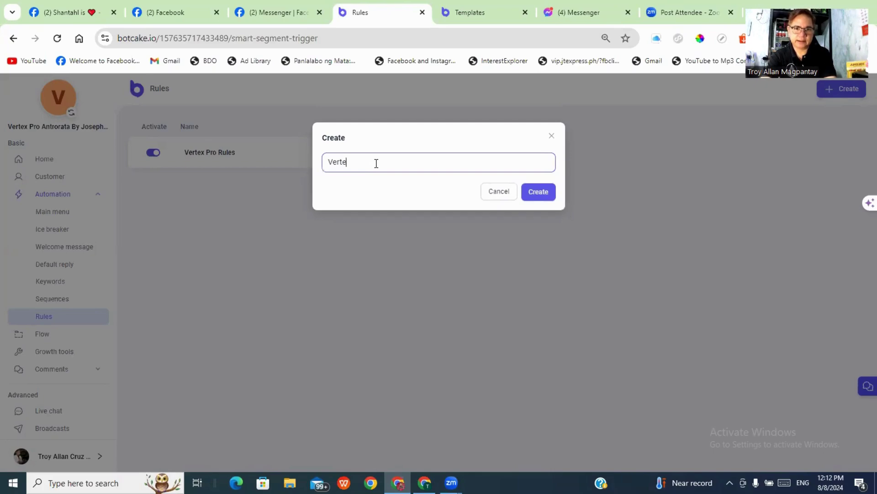
text(x)
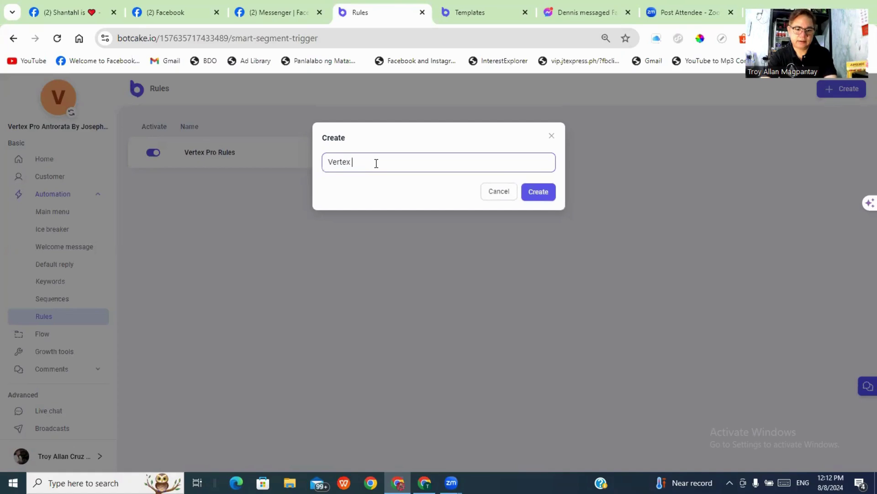
text( Pro Ru)
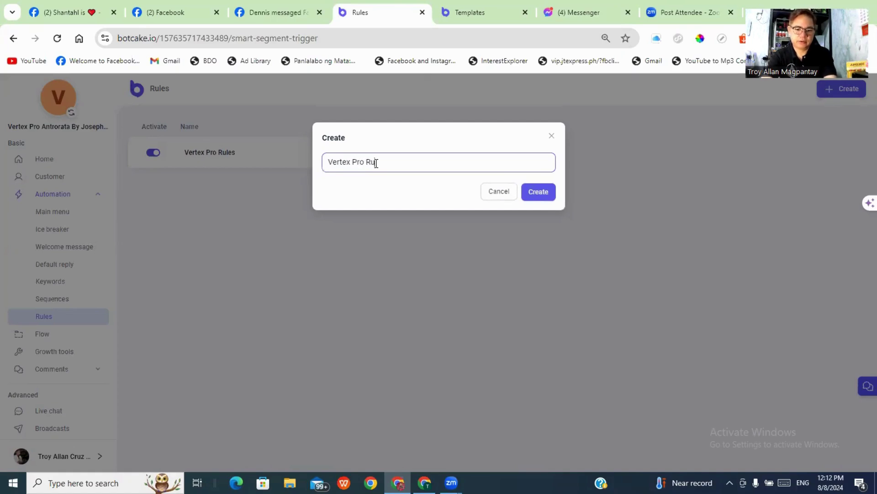
text(les Aug 8)
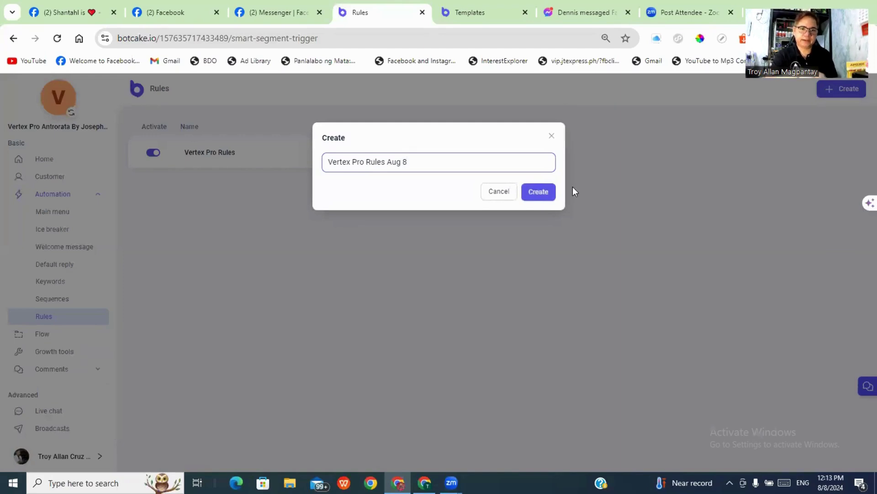
click(549, 200)
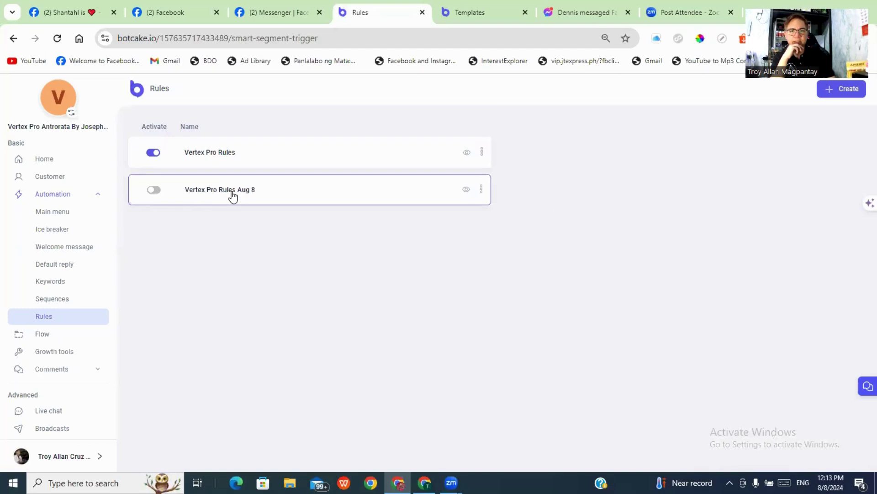
Step: Open the rule Vertex Pro Rules Aug 8 and add a New Subscriber trigger to it
click(232, 192)
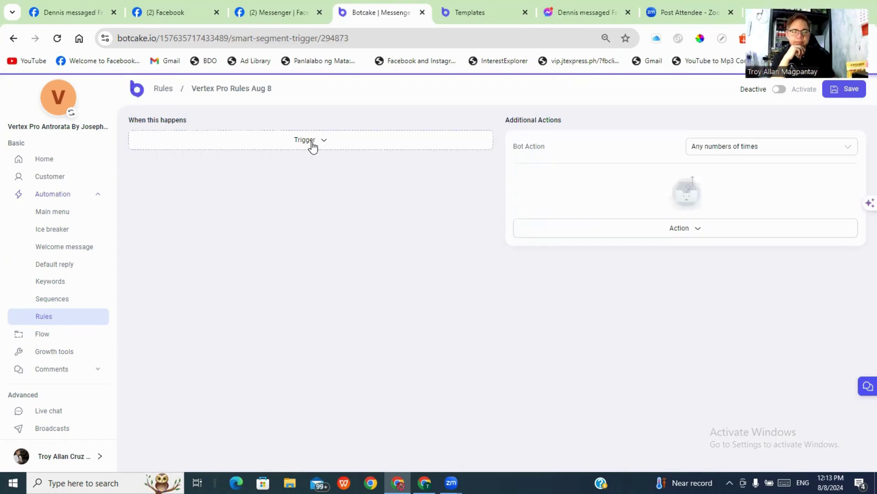
click(312, 145)
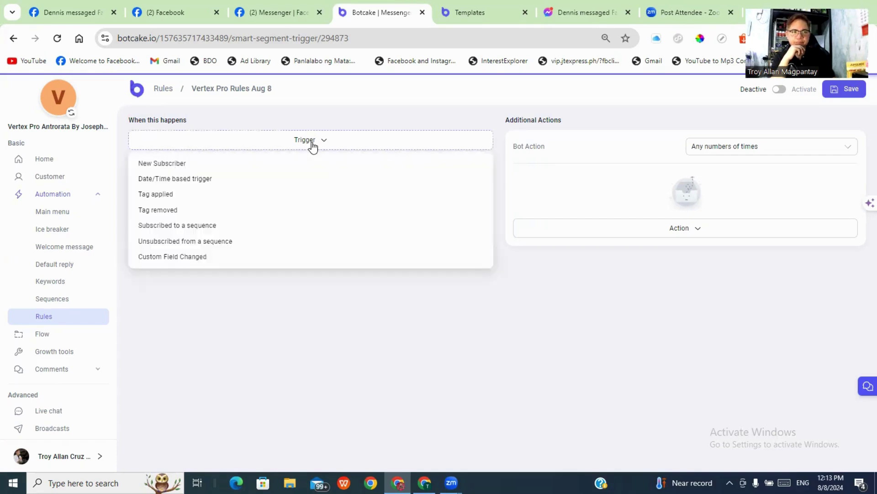
click(186, 169)
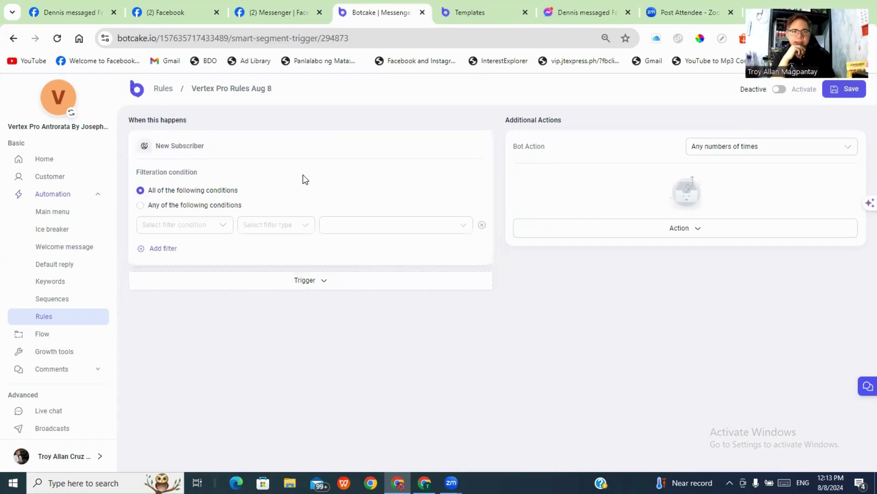
Step: Add a Register to track the sequence action to the rule for the New Customer sequence
click(693, 233)
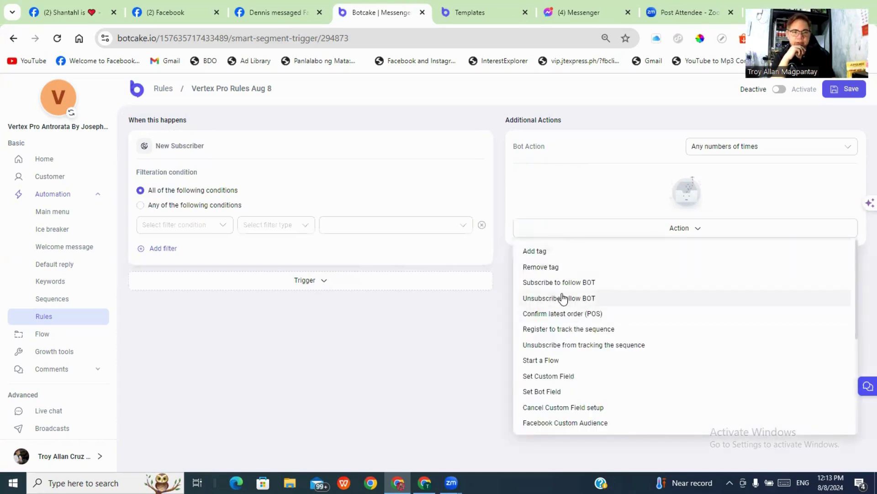
click(572, 335)
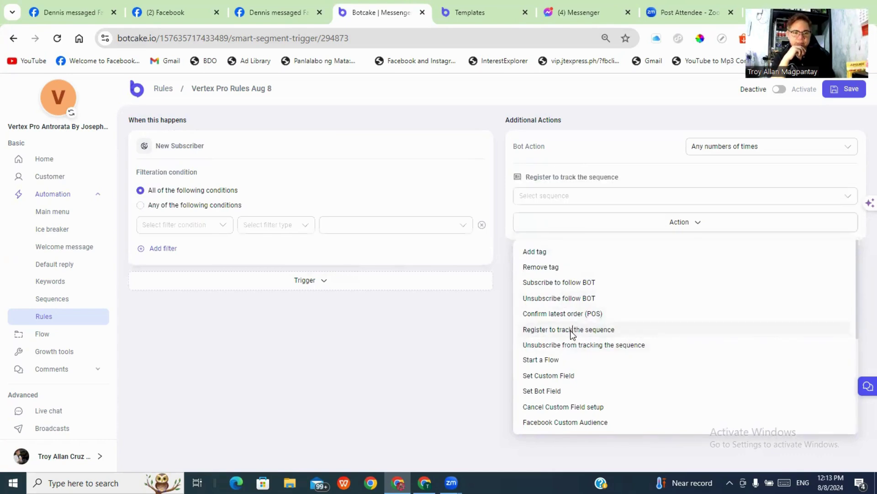
click(564, 199)
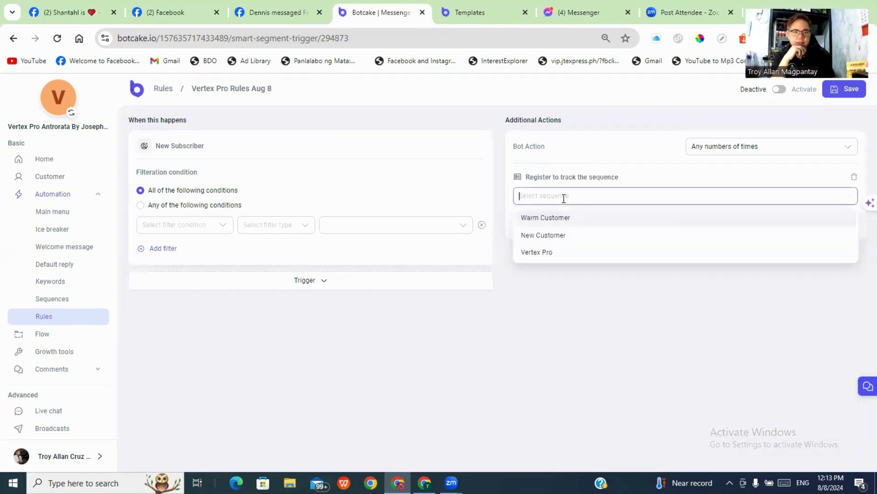
click(555, 238)
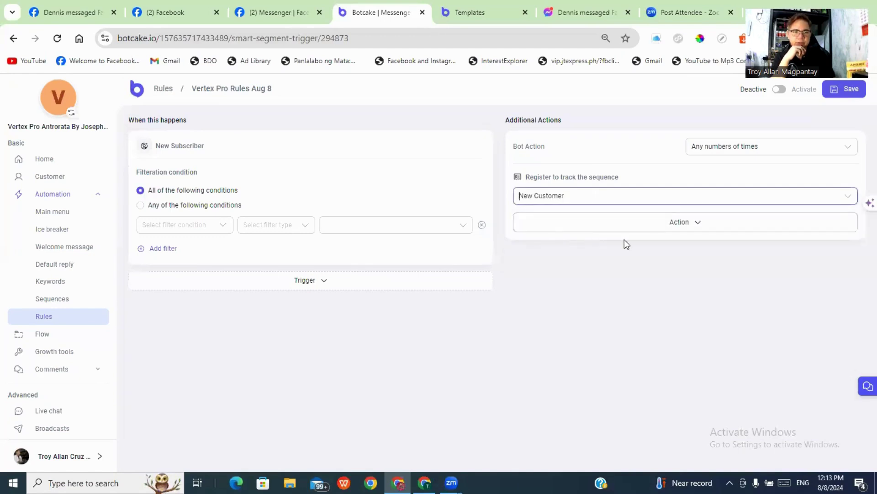
Step: Add a second Register to track the sequence action for the Warm Customer sequence, and save and activate the rule
click(690, 224)
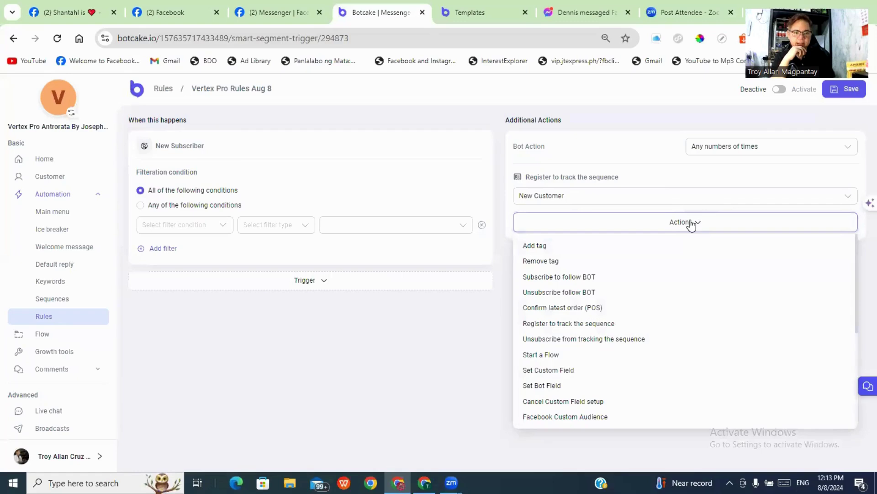
click(564, 325)
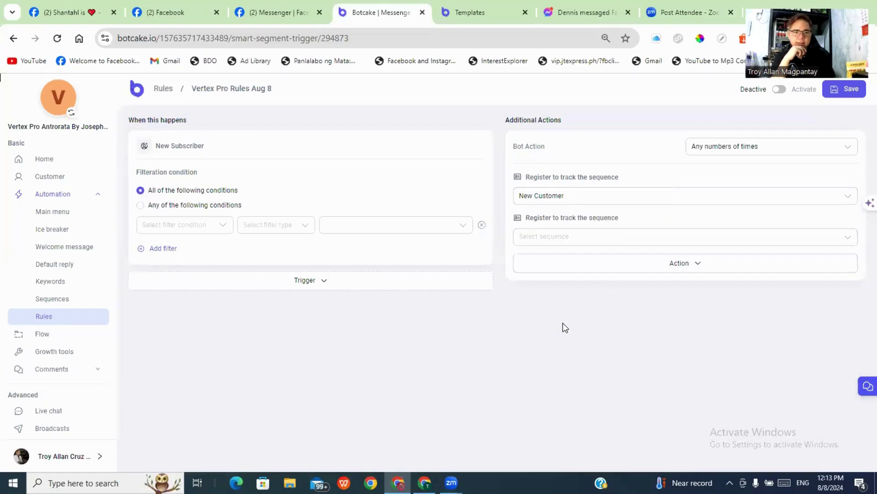
click(592, 238)
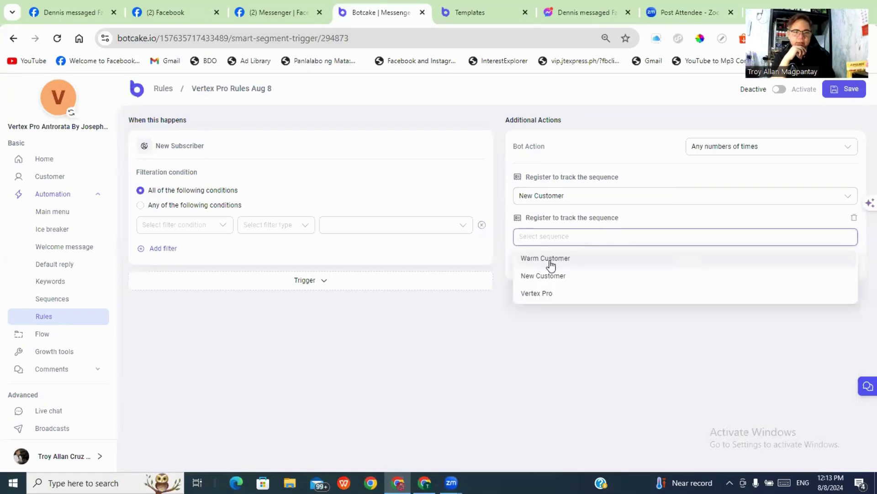
click(551, 260)
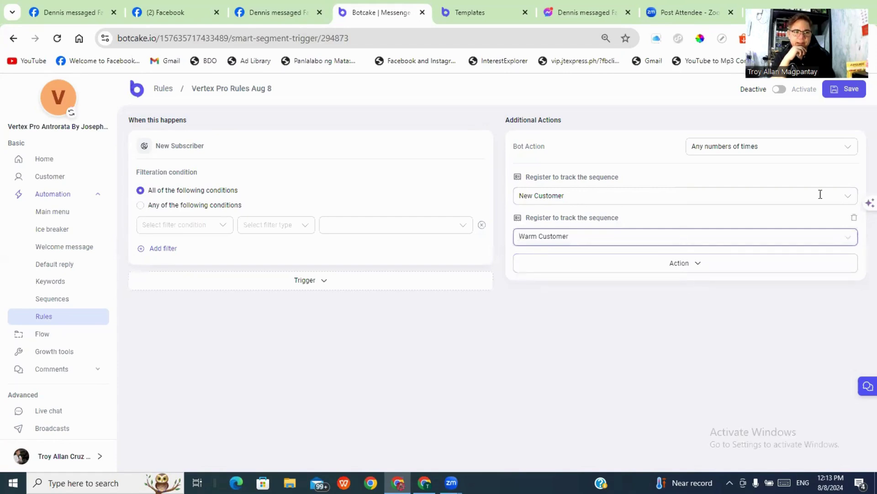
click(852, 91)
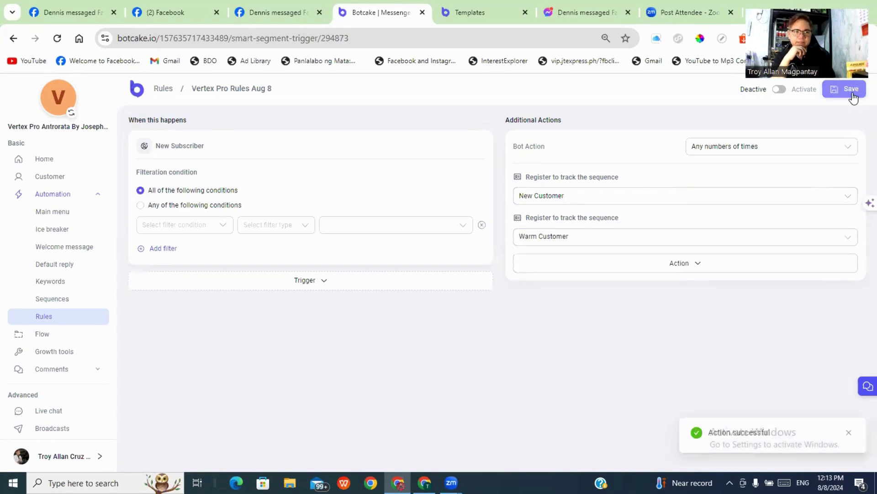
click(782, 91)
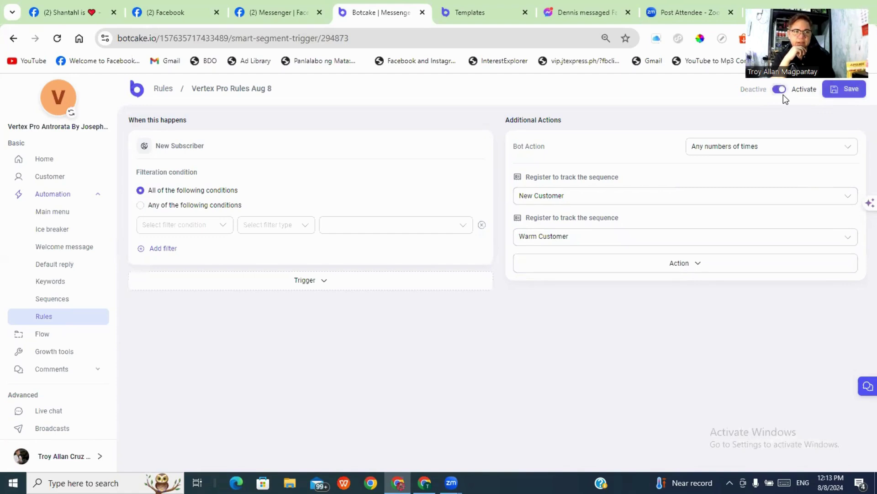
Step: Save the activated Vertex Pro Rules Aug 8 rule
click(851, 90)
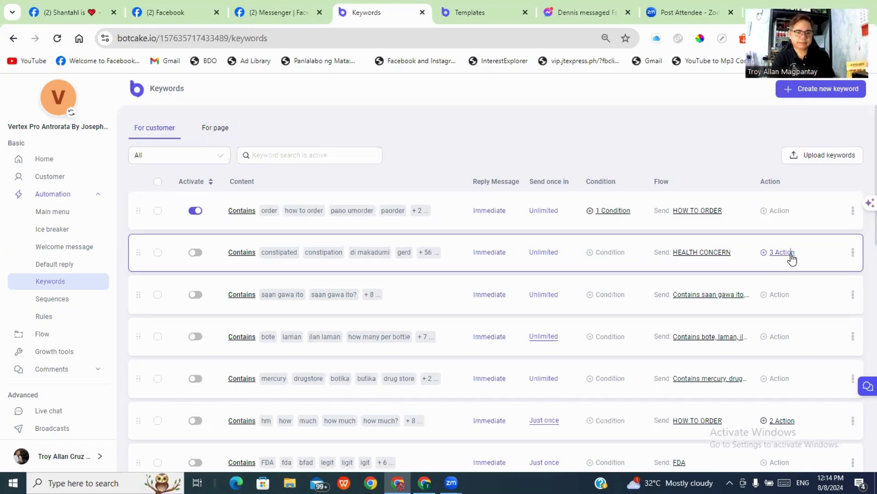
Step: In the additional actions of the HEALTH CONCERN keyword rule, replace the tag under Add tag with Warm
click(792, 259)
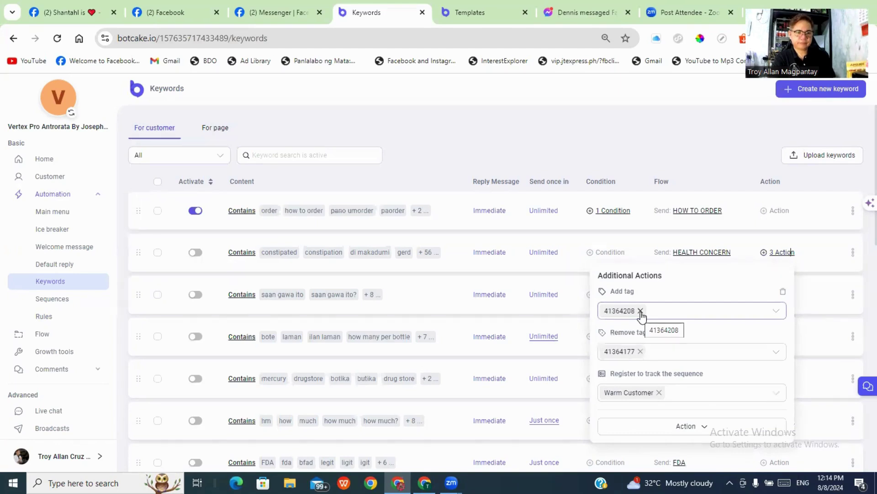
click(776, 311)
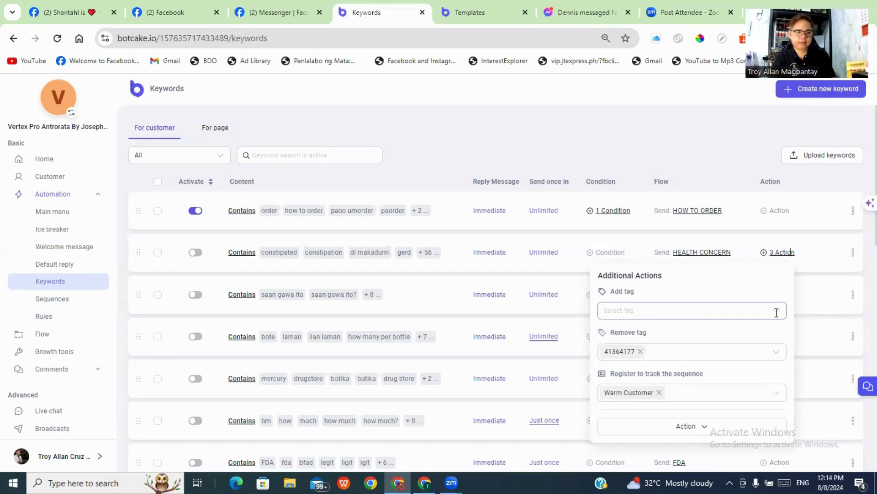
click(735, 305)
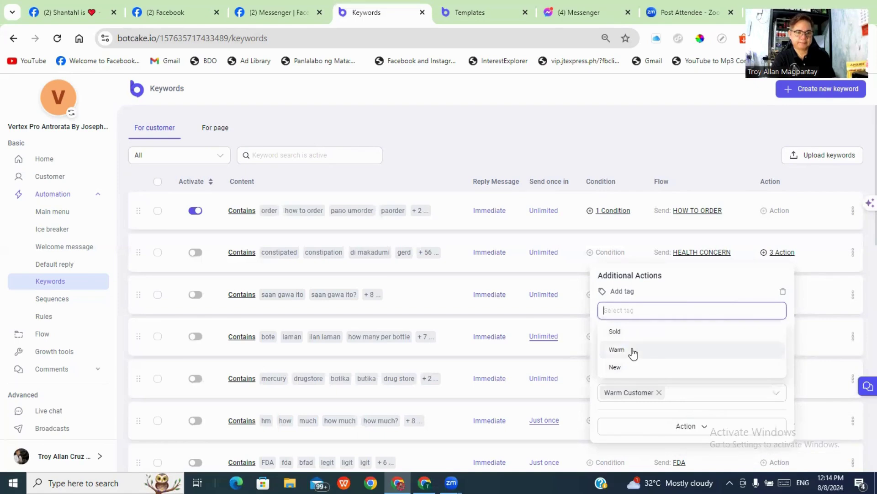
click(633, 351)
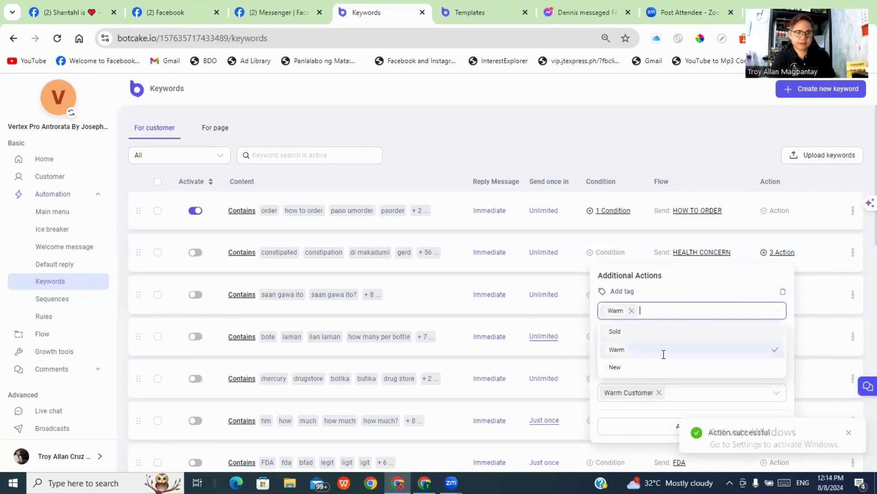
Step: Replace the tag under Remove tag with New in the HEALTH CONCERN rule's actions and close the action settings
click(641, 352)
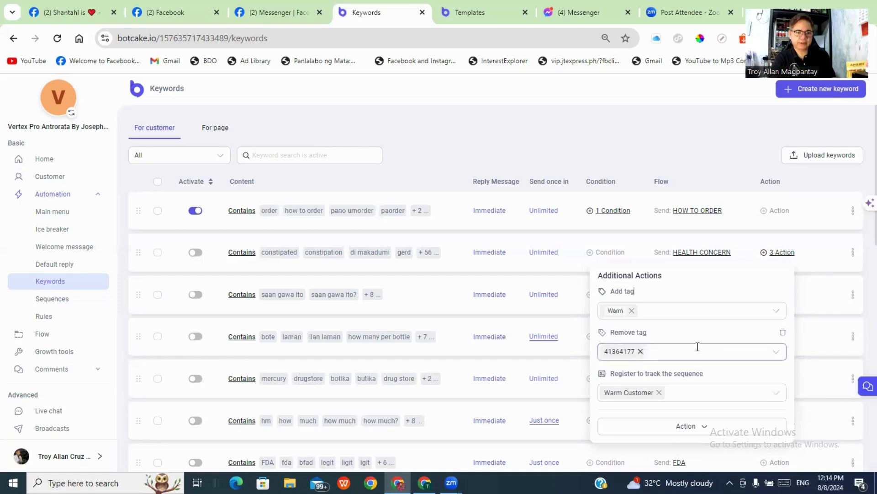
click(779, 351)
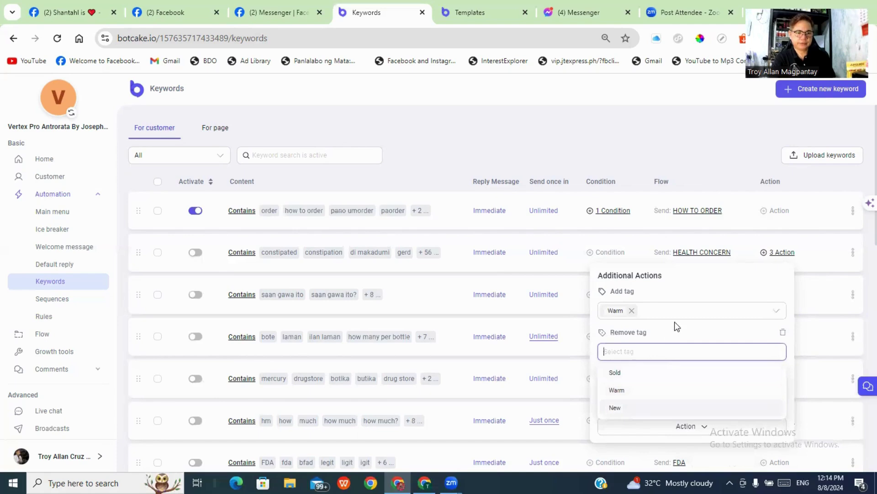
key(Return)
click(685, 289)
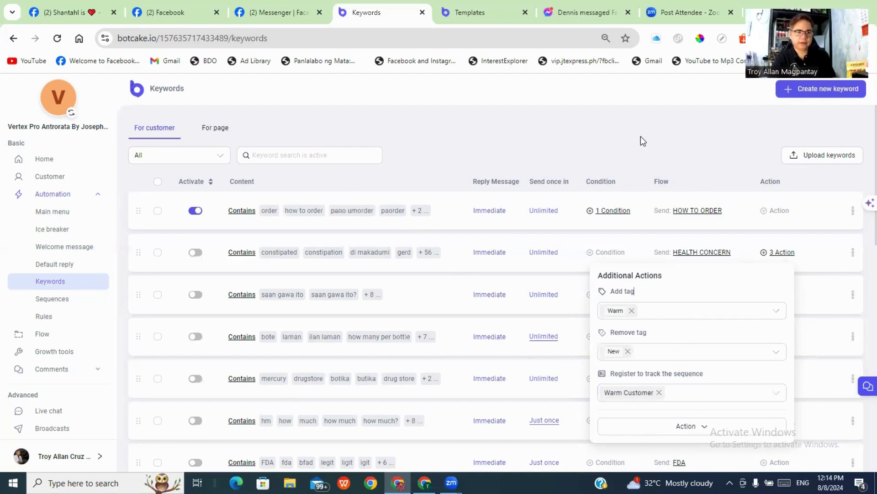
click(582, 135)
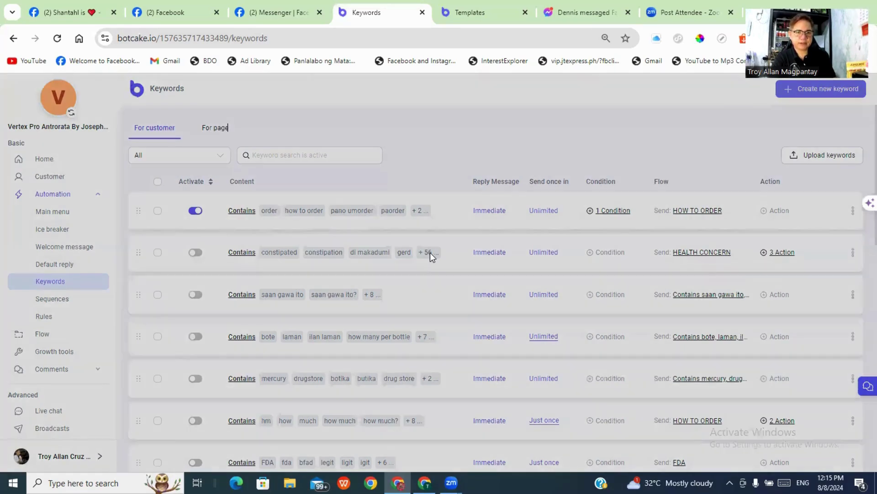
Step: Review and save the HEALTH CONCERN rule's keyword list, and set how often its message is sent to Unlimited
click(429, 253)
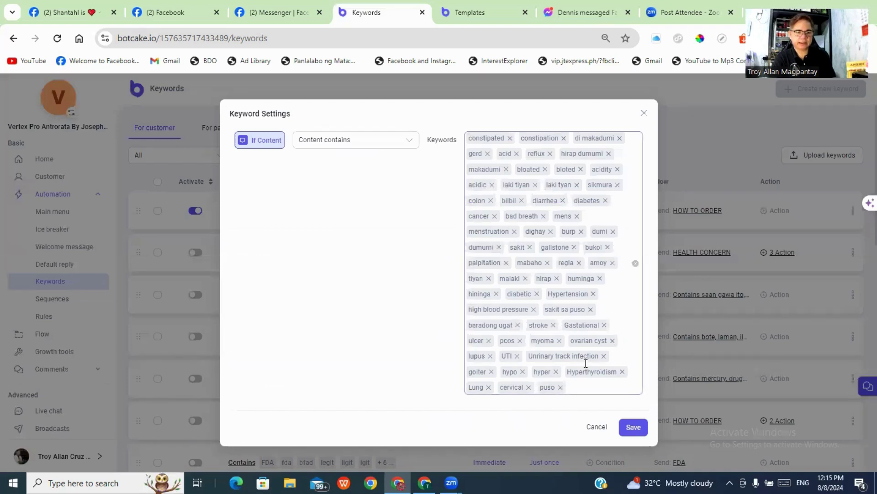
click(633, 428)
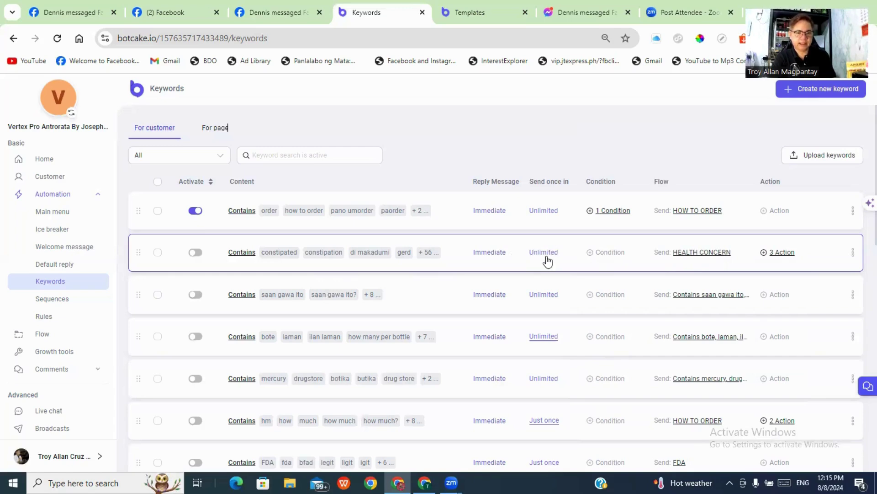
click(542, 258)
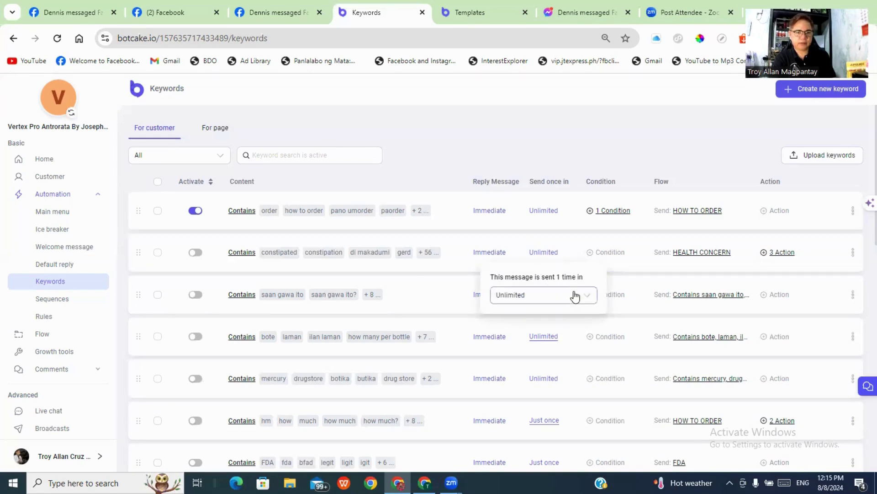
click(588, 302)
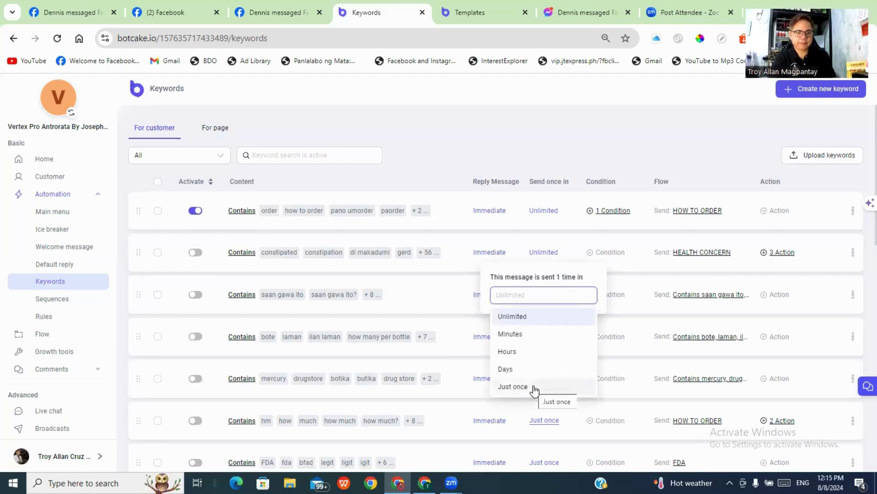
click(518, 320)
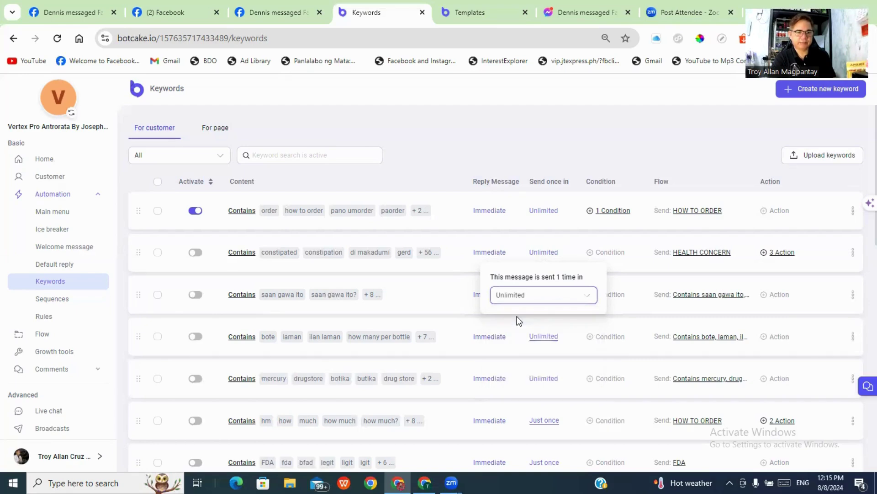
click(416, 142)
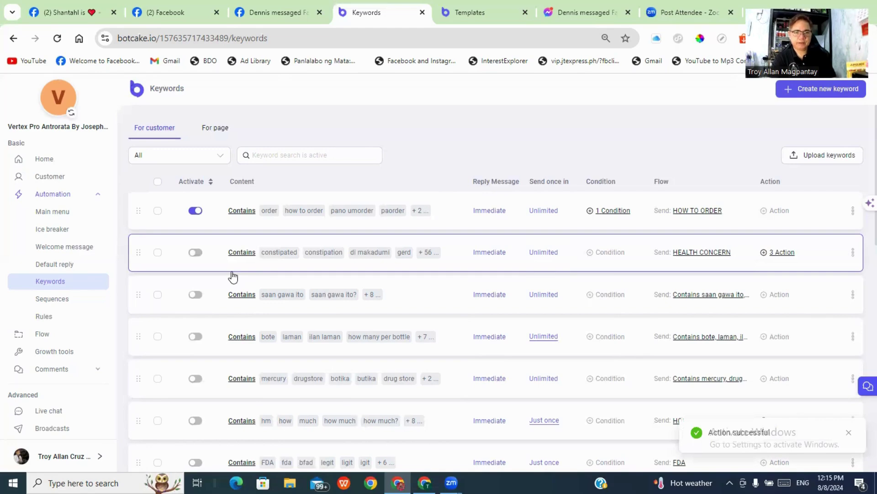
Step: Activate the keyword rules for constipated, saan gawa ito, bote, mercury and hm
click(193, 295)
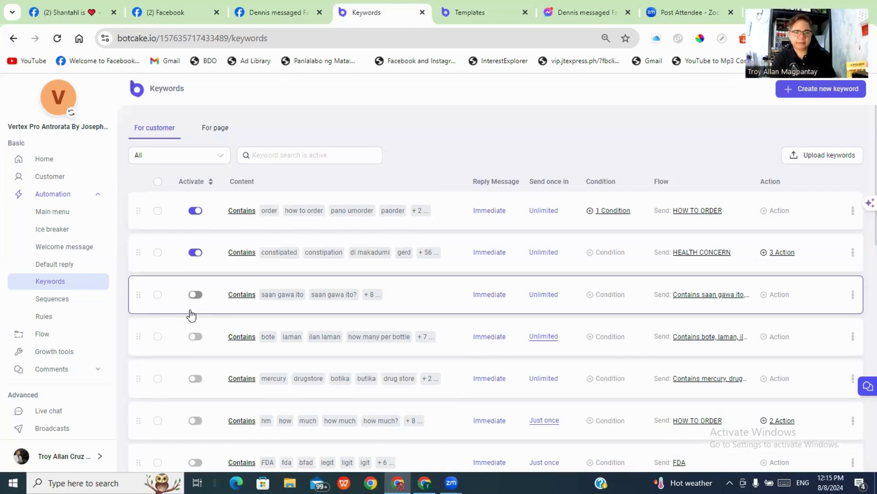
click(195, 337)
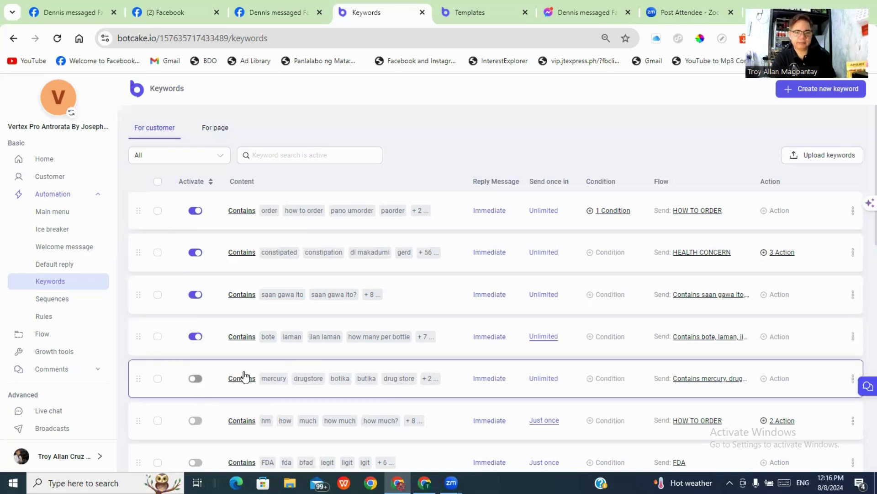
click(195, 379)
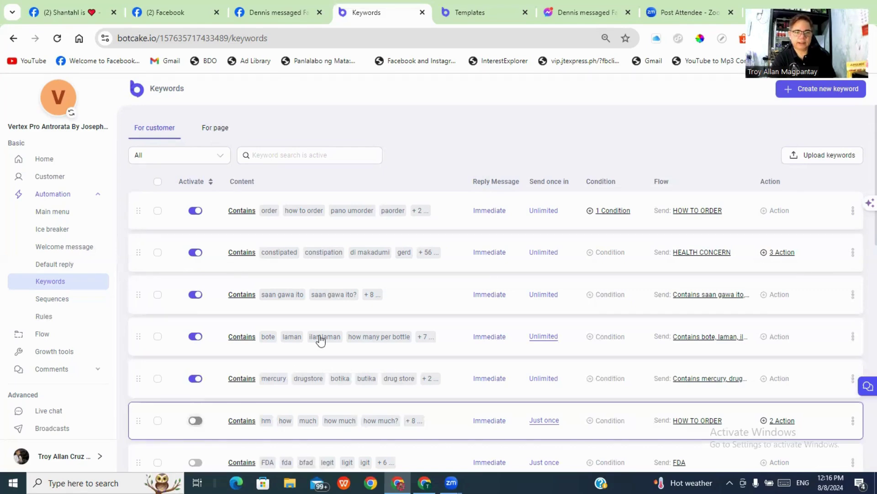
scroll(321, 341, down, 4)
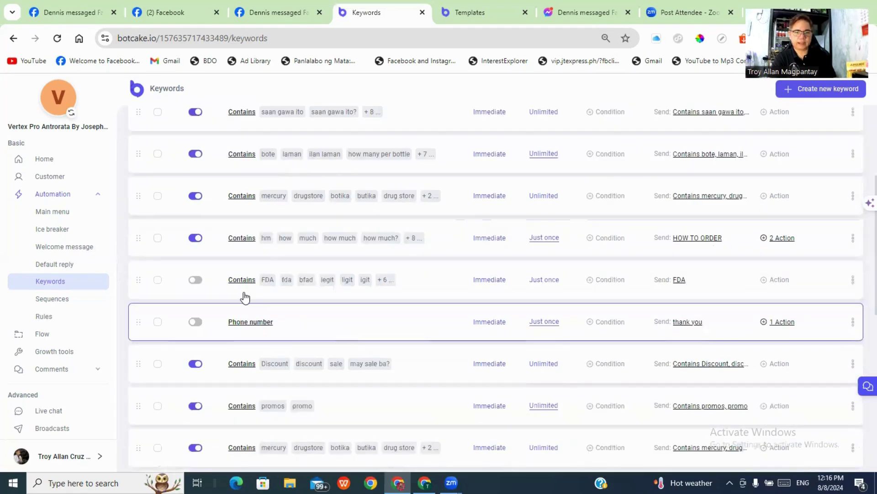
click(196, 237)
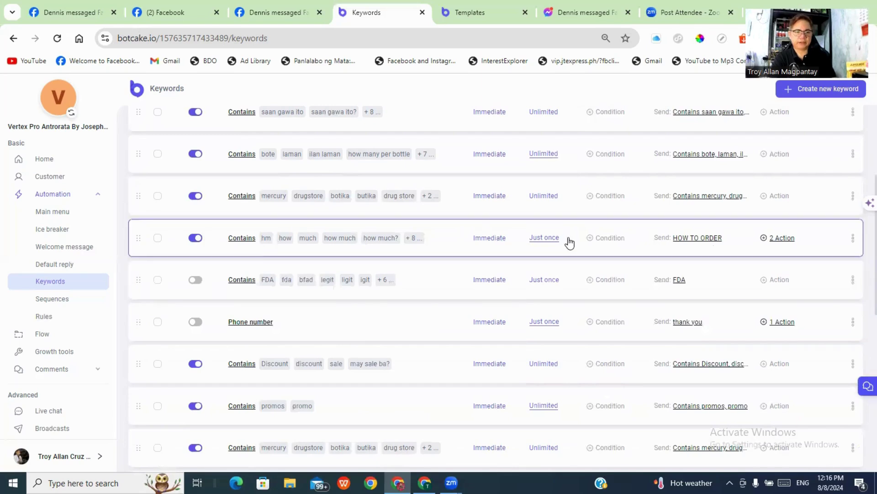
Step: Replace the tag under Add tag with New in the additional actions of the hm / how much keyword rule
click(781, 244)
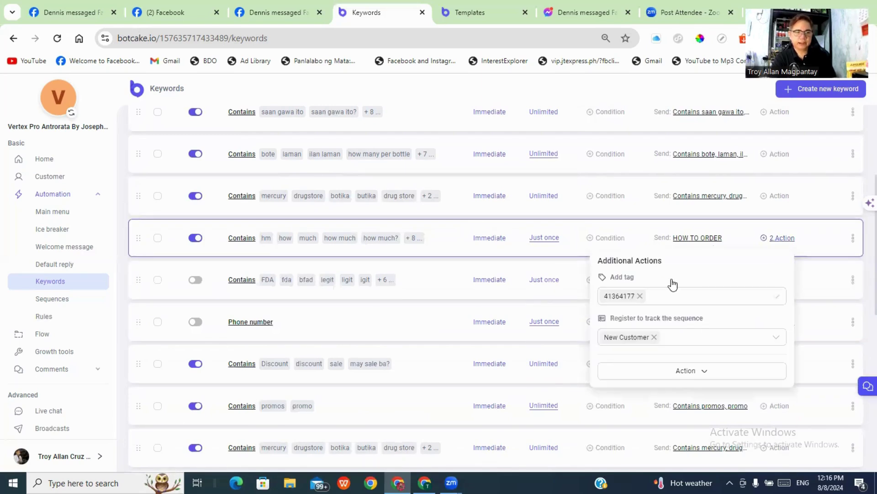
click(641, 296)
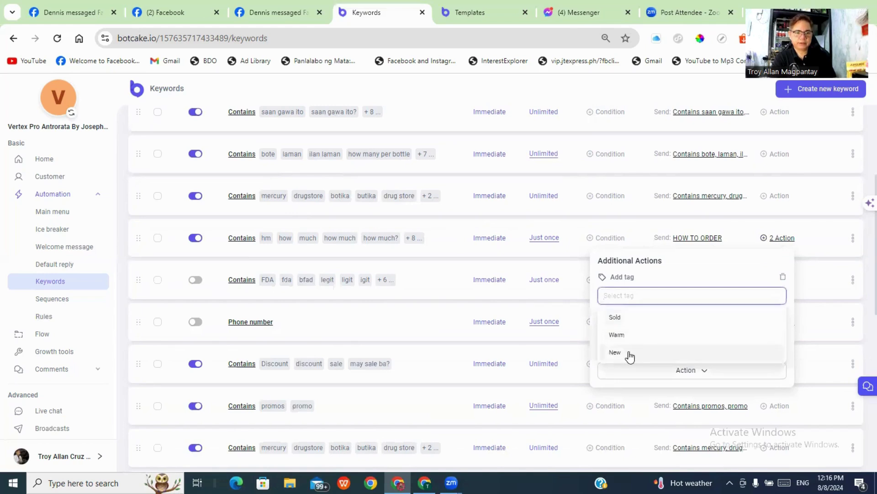
click(629, 354)
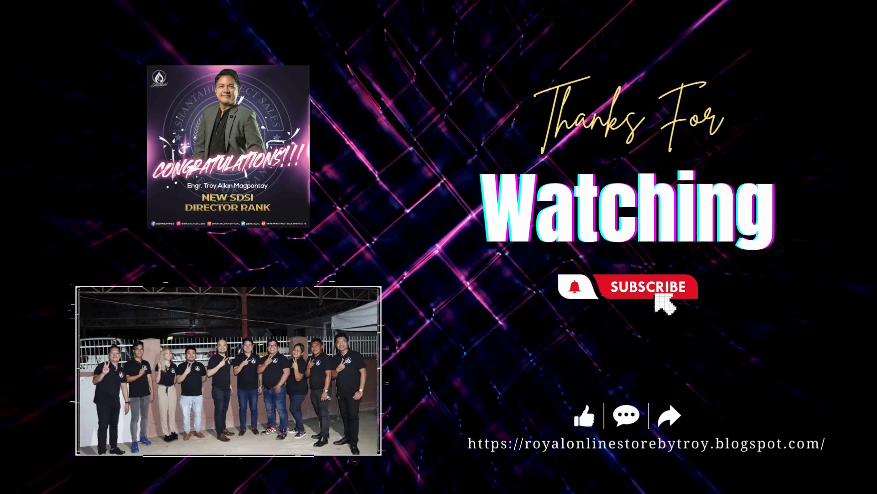